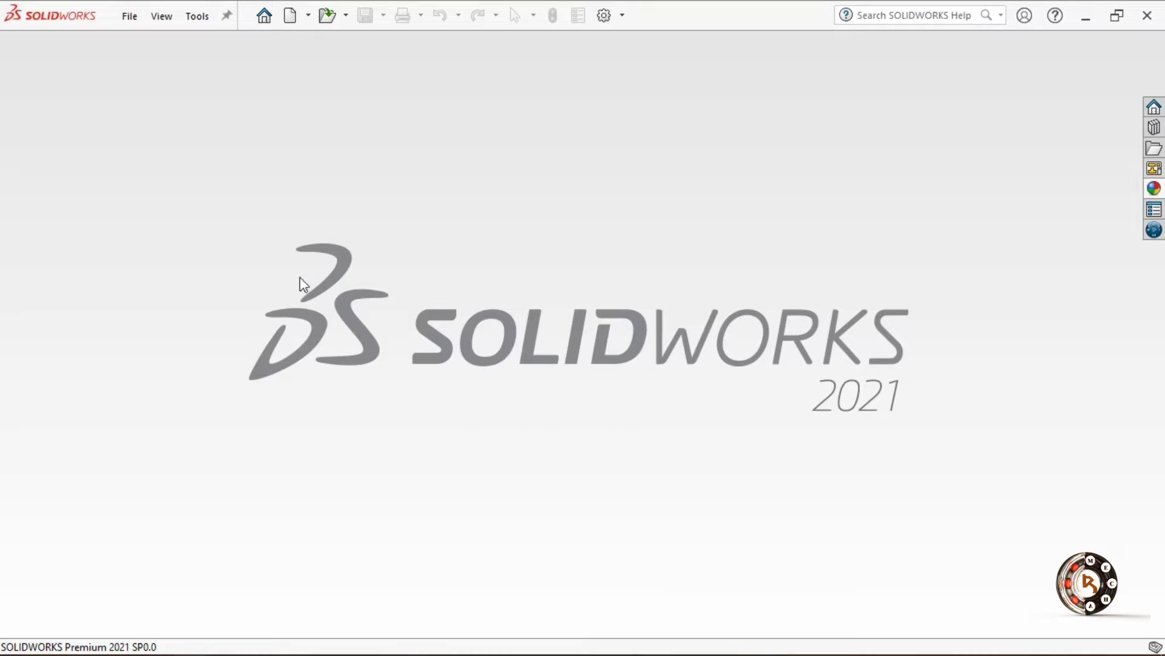
Create a new part document
{"action": "left_click", "coordinate": [135, 22]}
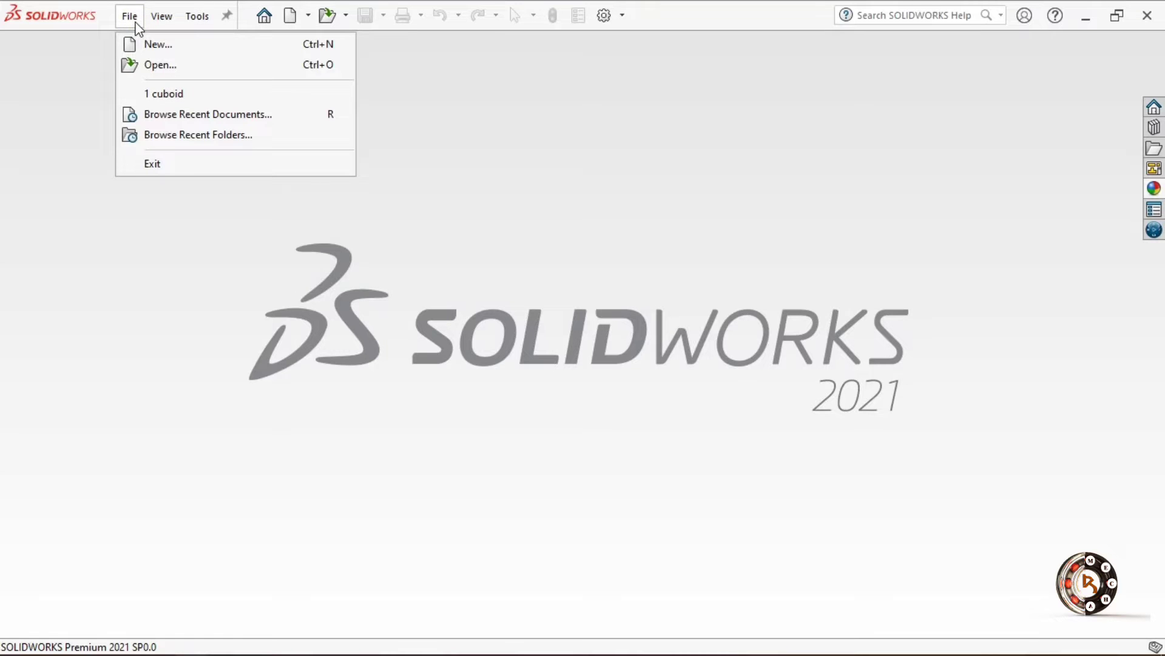
{"action": "left_click", "coordinate": [155, 44]}
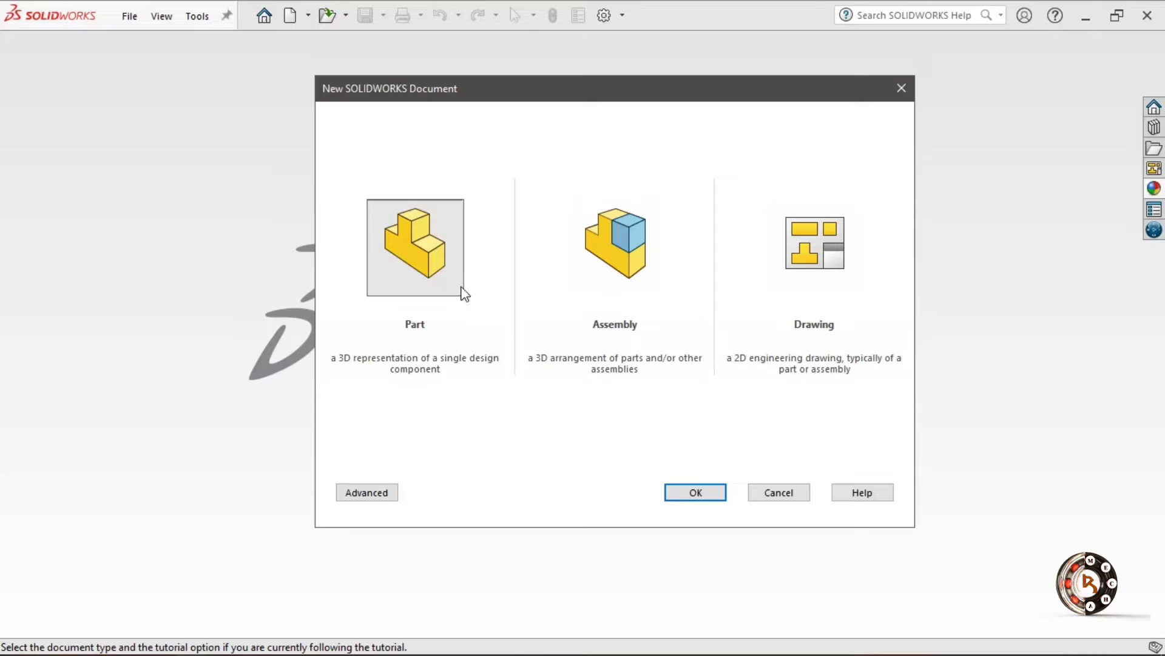
{"action": "left_click", "coordinate": [697, 492]}
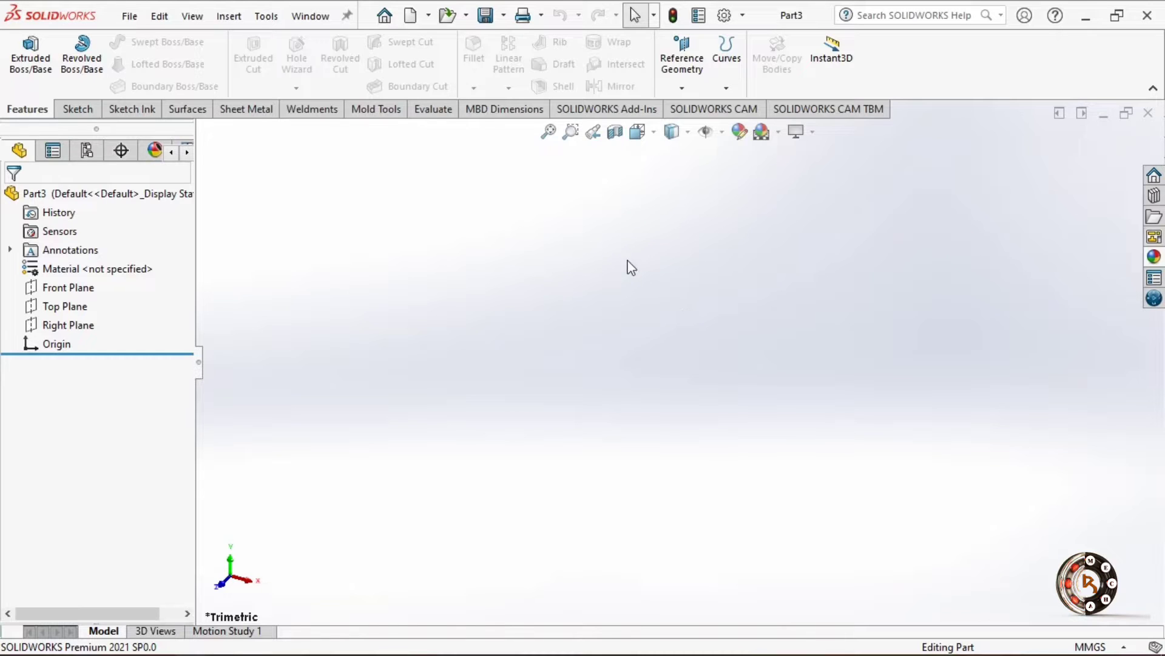
Start a new sketch on the Top Plane
{"action": "left_click", "coordinate": [60, 307]}
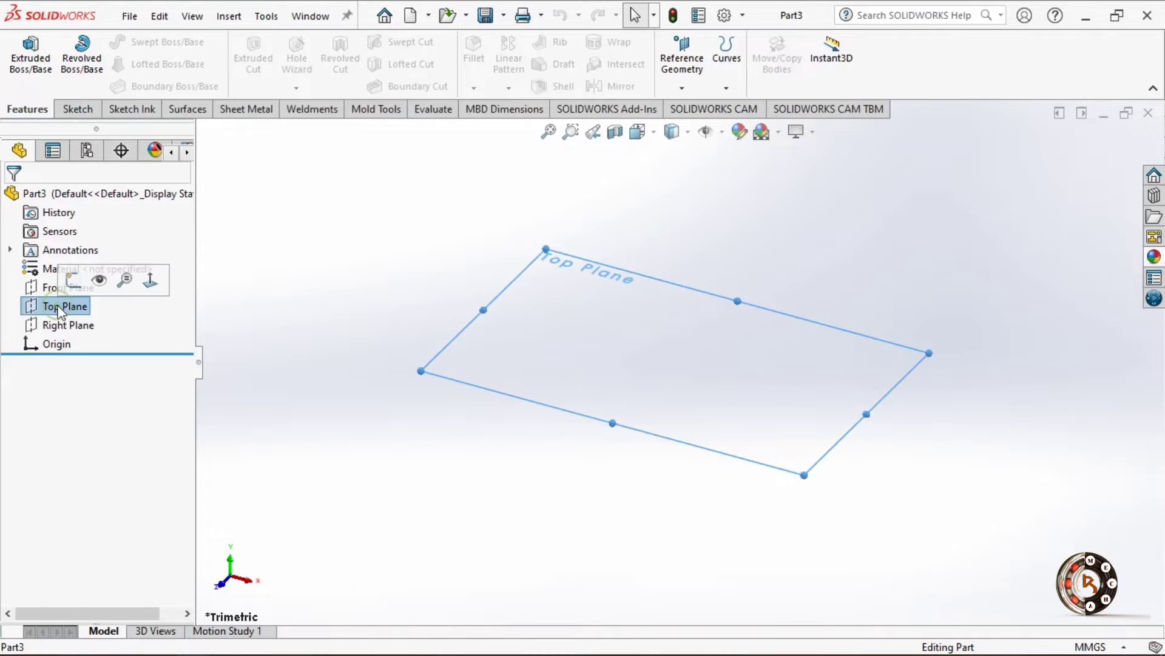
{"action": "left_click", "coordinate": [79, 110]}
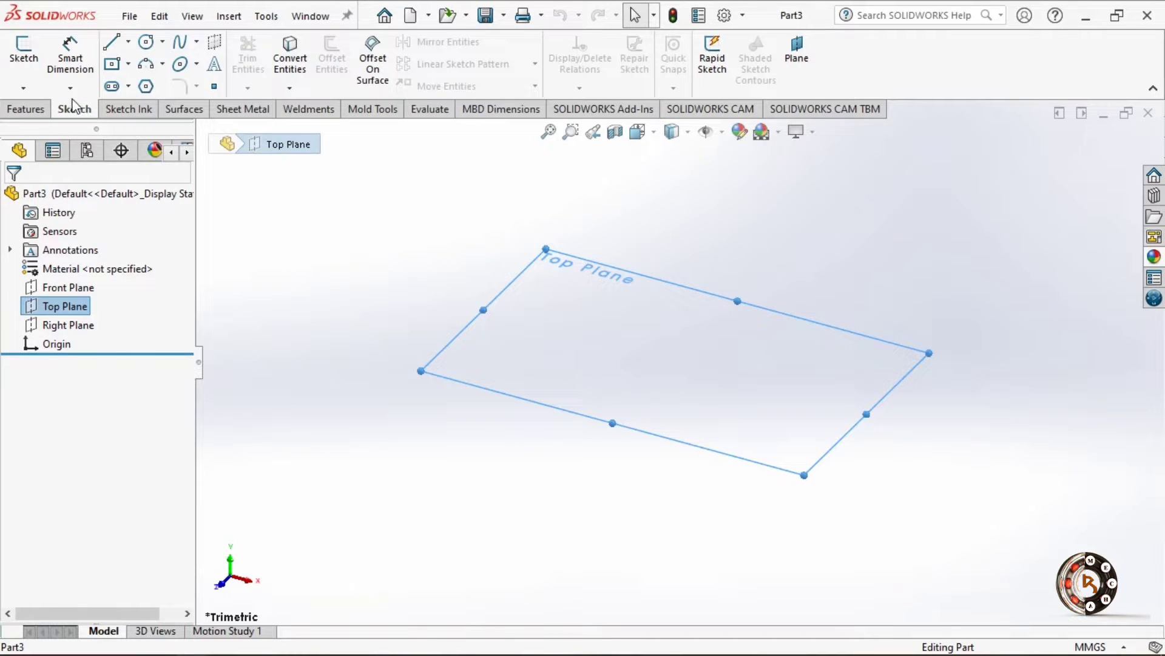
{"action": "left_click", "coordinate": [24, 58]}
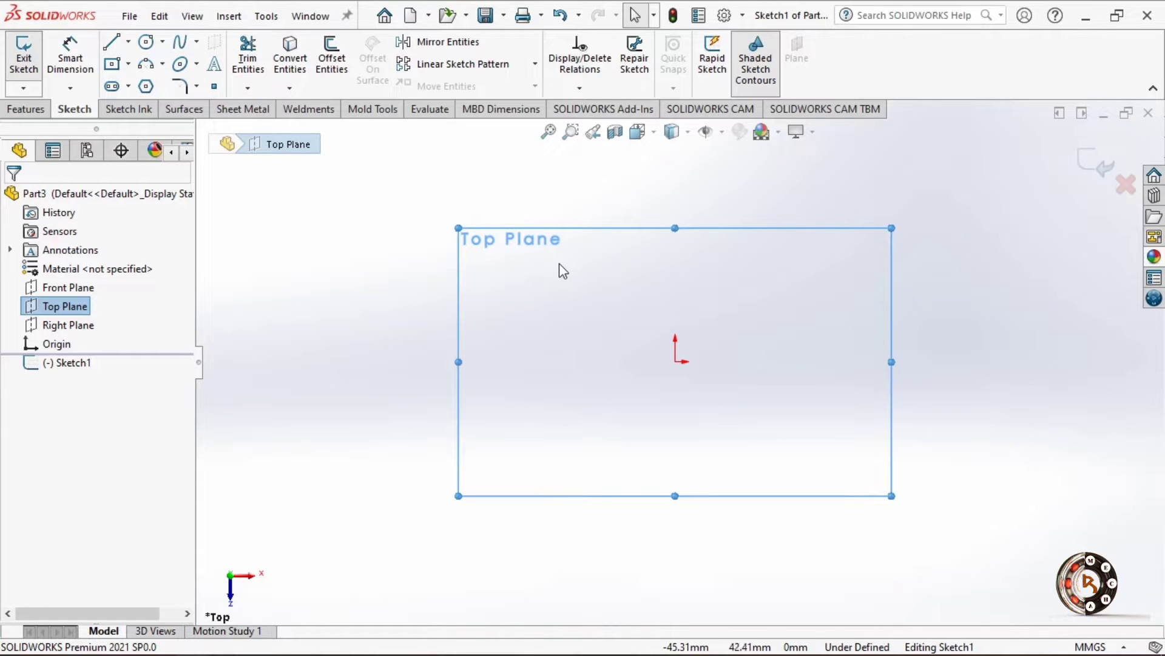
Draw a right triangle with its right angle at the origin, about 48 mm wide and 70 mm high
{"action": "left_click", "coordinate": [112, 42]}
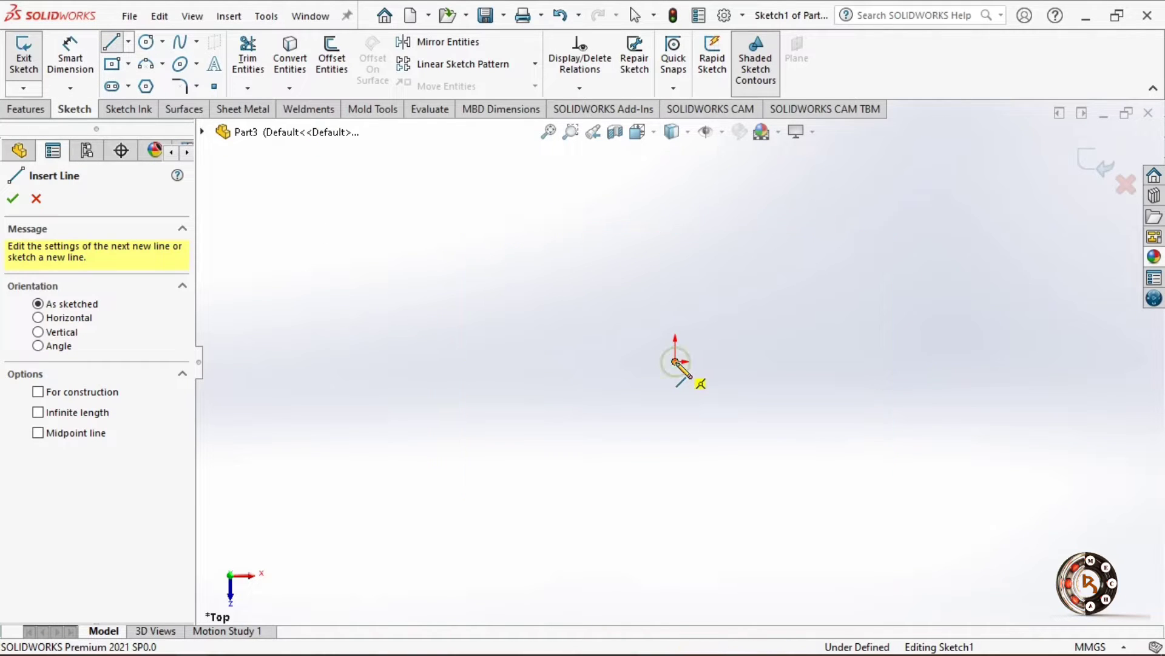
{"action": "left_click", "coordinate": [675, 361]}
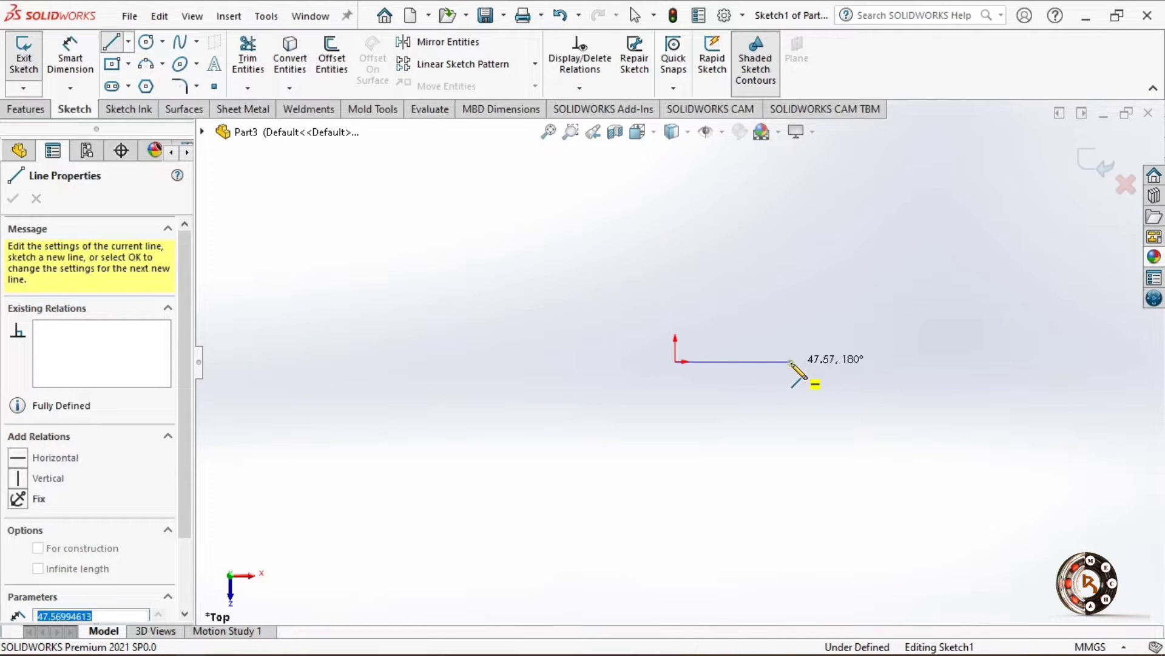
{"action": "left_click", "coordinate": [791, 361]}
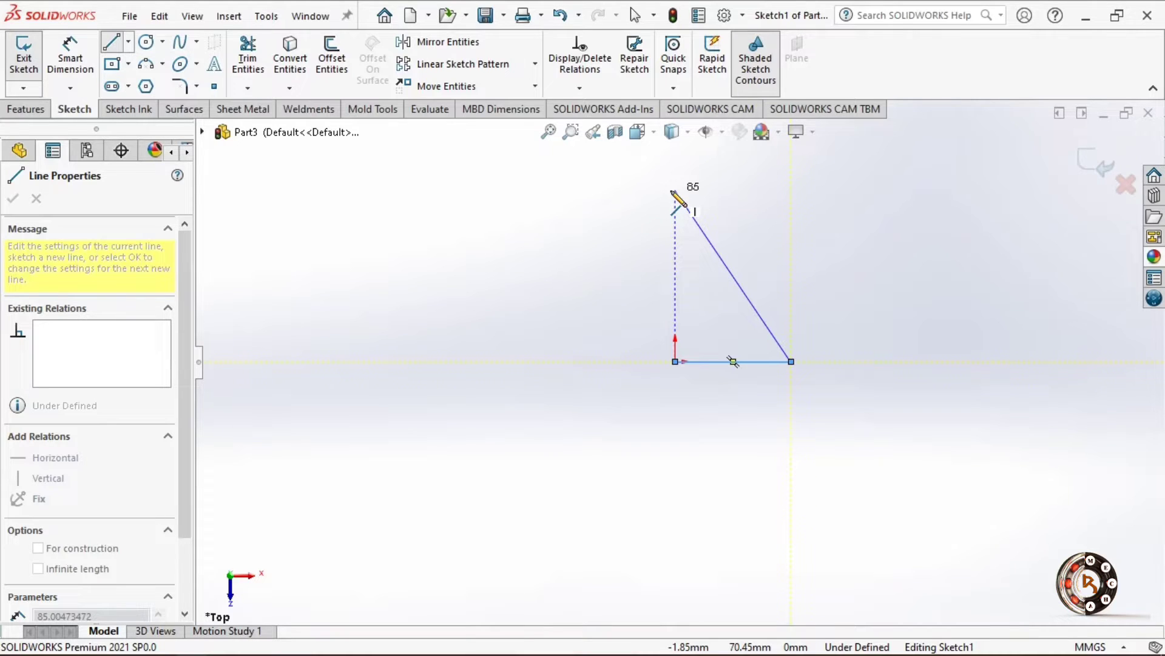
{"action": "left_click", "coordinate": [675, 190]}
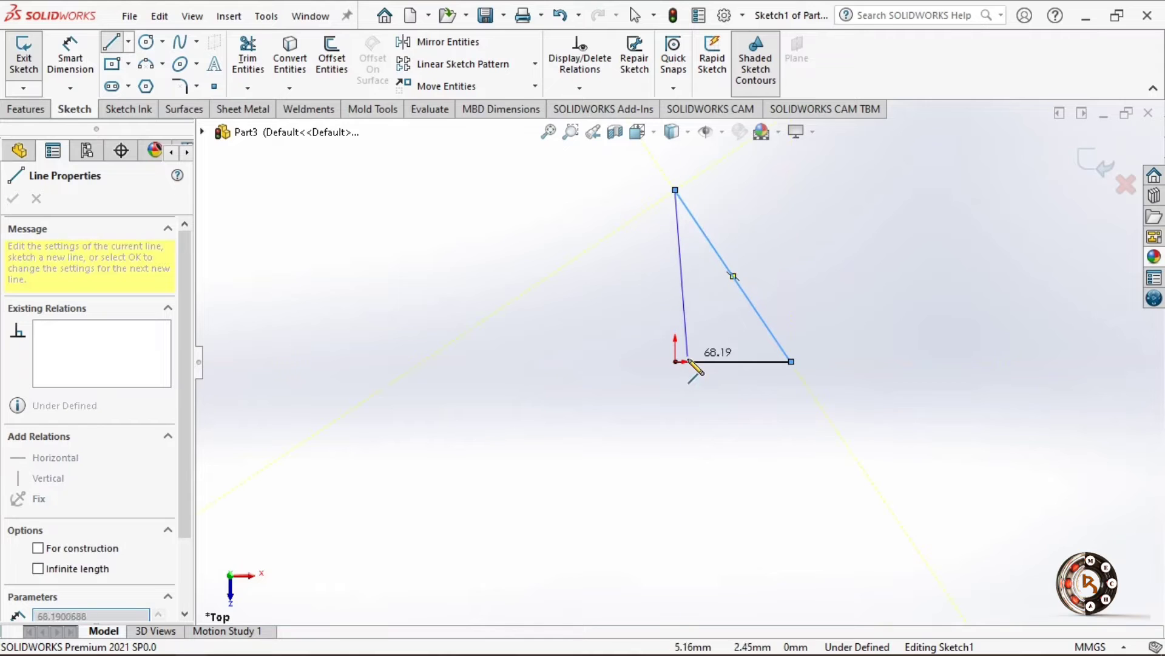
{"action": "left_click", "coordinate": [677, 362]}
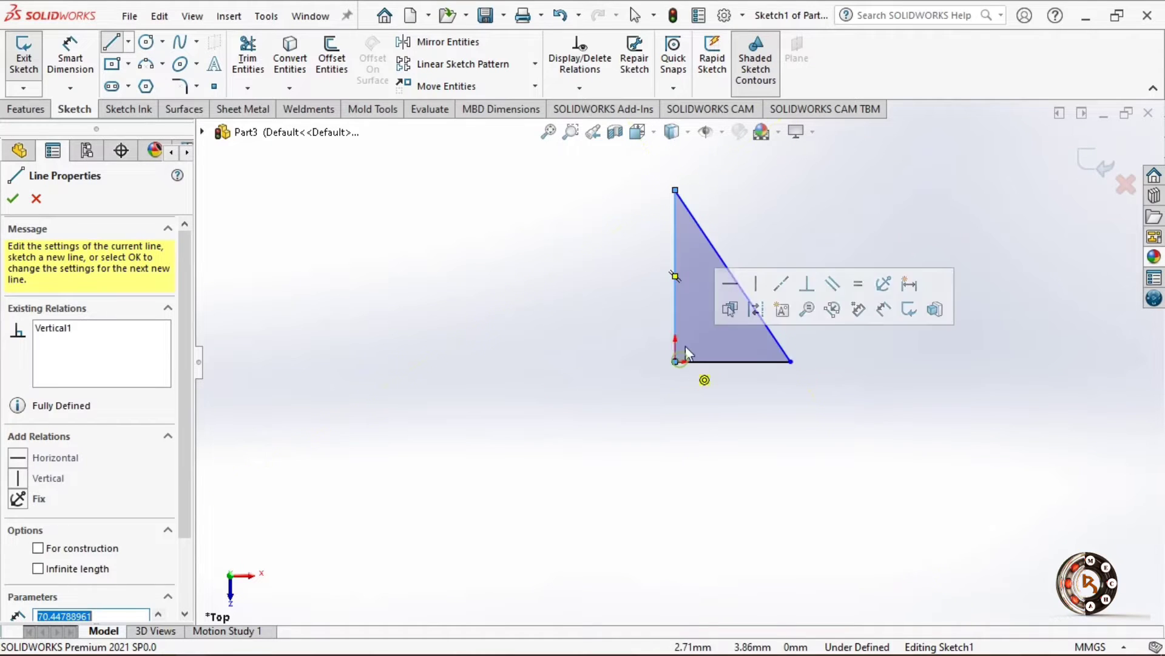
{"action": "scroll", "coordinate": [738, 258], "scroll_direction": "down", "scroll_amount": 1}
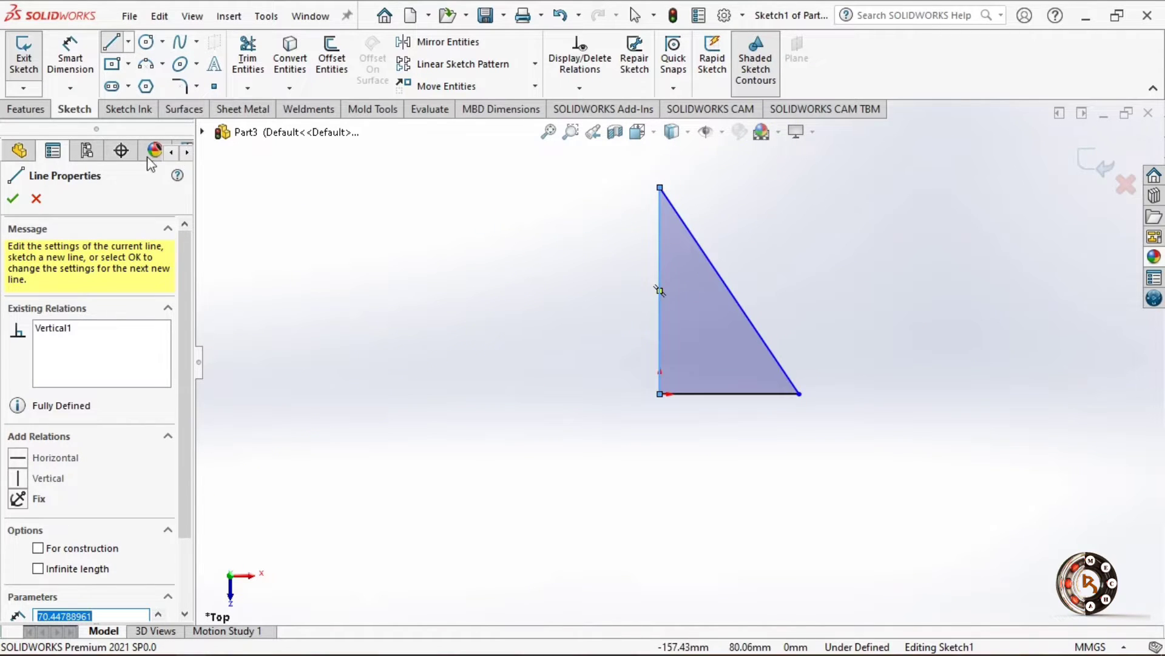
{"action": "key", "text": "Escape"}
{"action": "scroll", "coordinate": [707, 354], "scroll_direction": "up", "scroll_amount": 1}
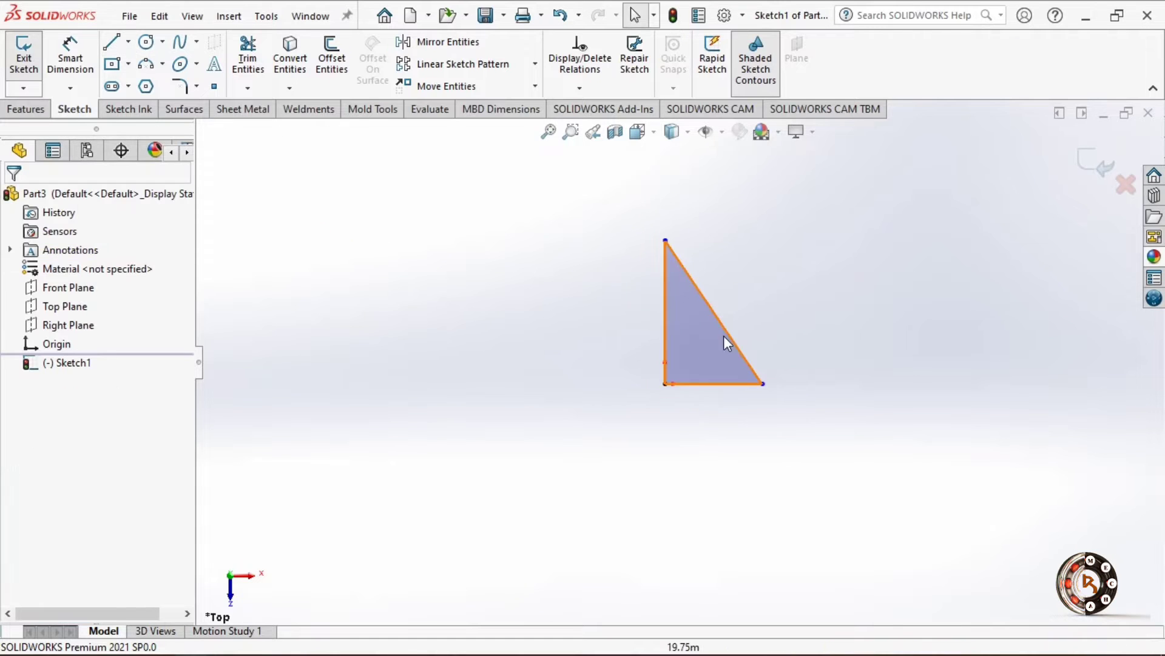
Dimension the angle between the triangle's base and its sloped side as 60°
{"action": "scroll", "coordinate": [789, 334], "scroll_direction": "down", "scroll_amount": 1}
{"action": "left_click", "coordinate": [86, 53]}
{"action": "left_click", "coordinate": [680, 422]}
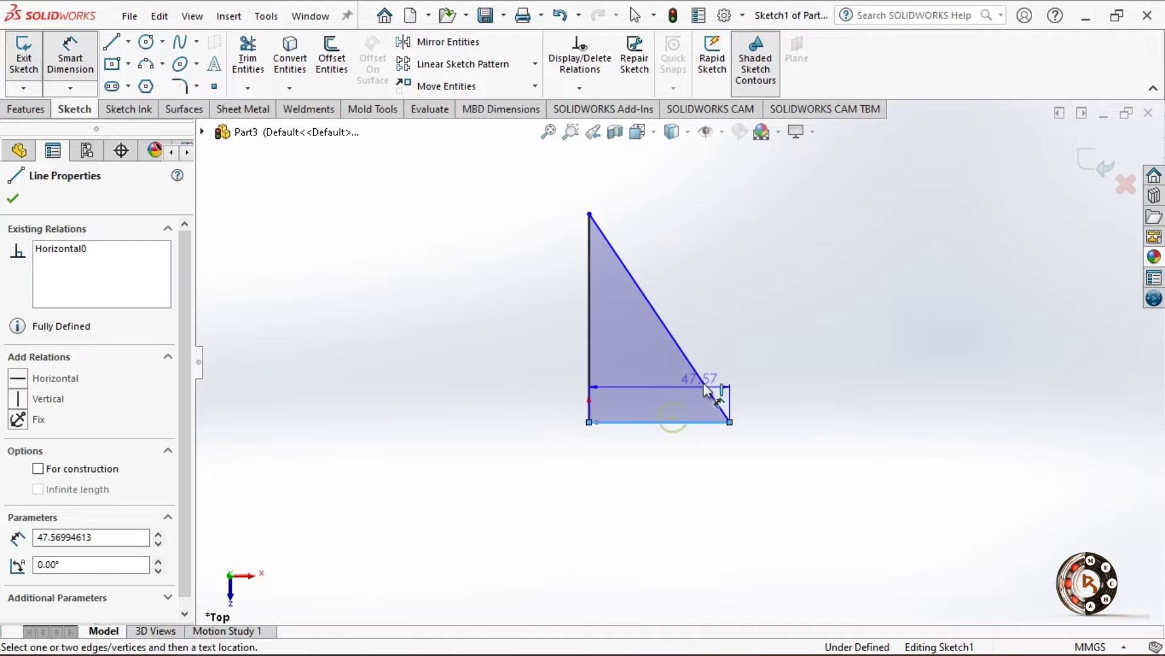
{"action": "left_click", "coordinate": [707, 389]}
{"action": "left_click", "coordinate": [671, 395]}
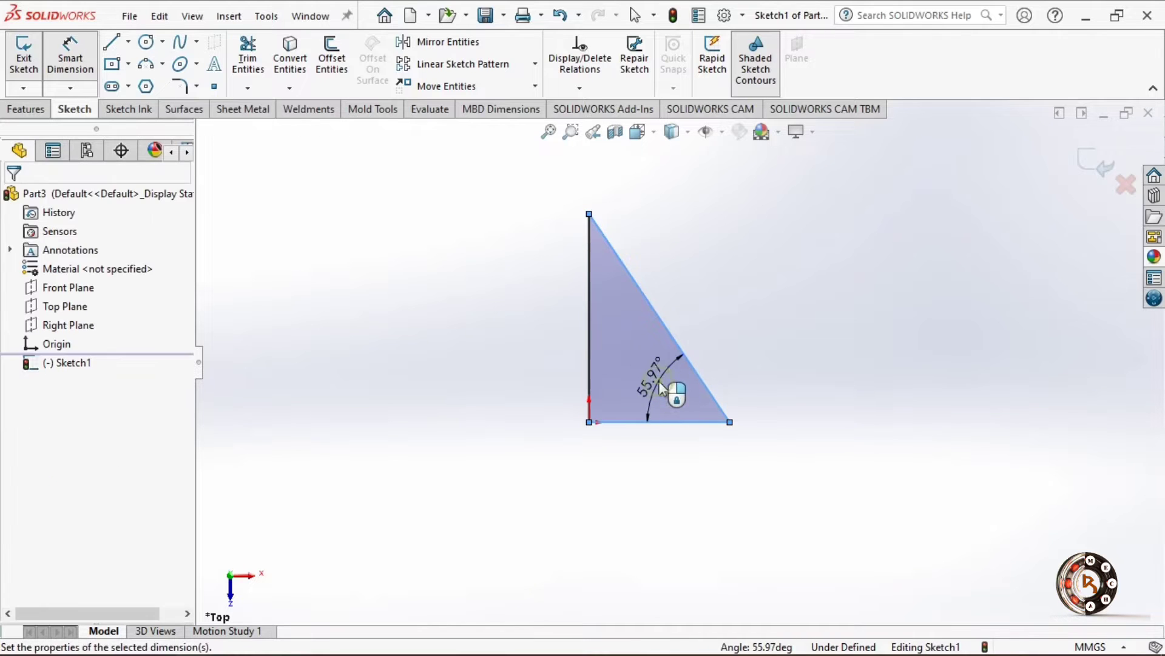
{"action": "type", "text": "60"}
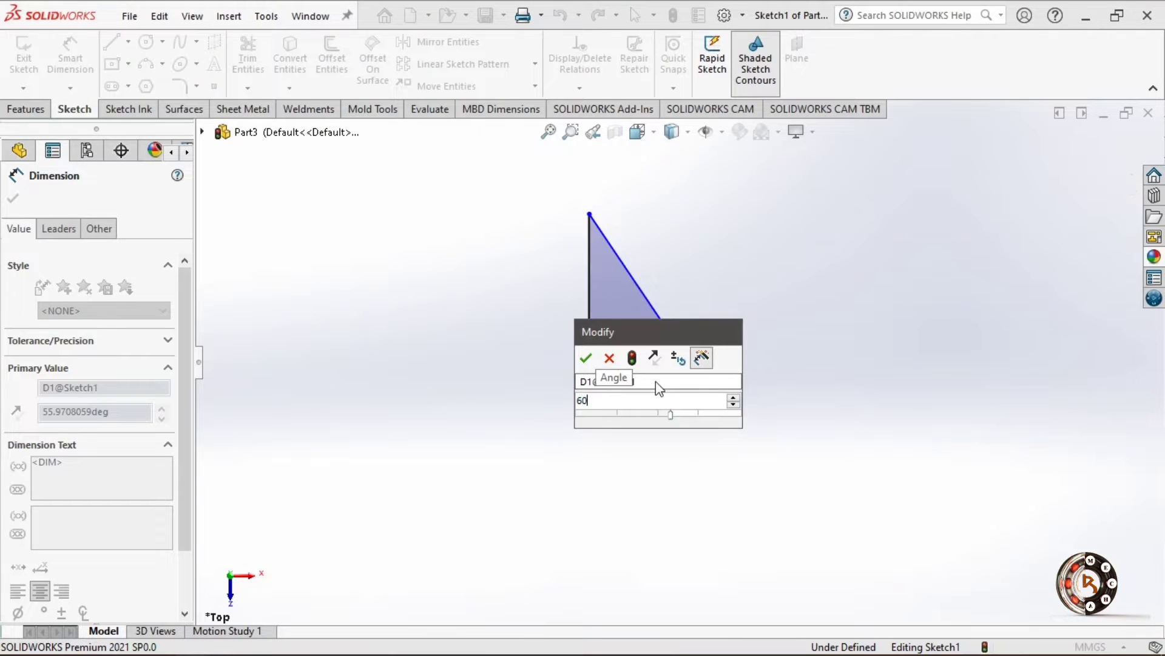
{"action": "key", "text": "Return"}
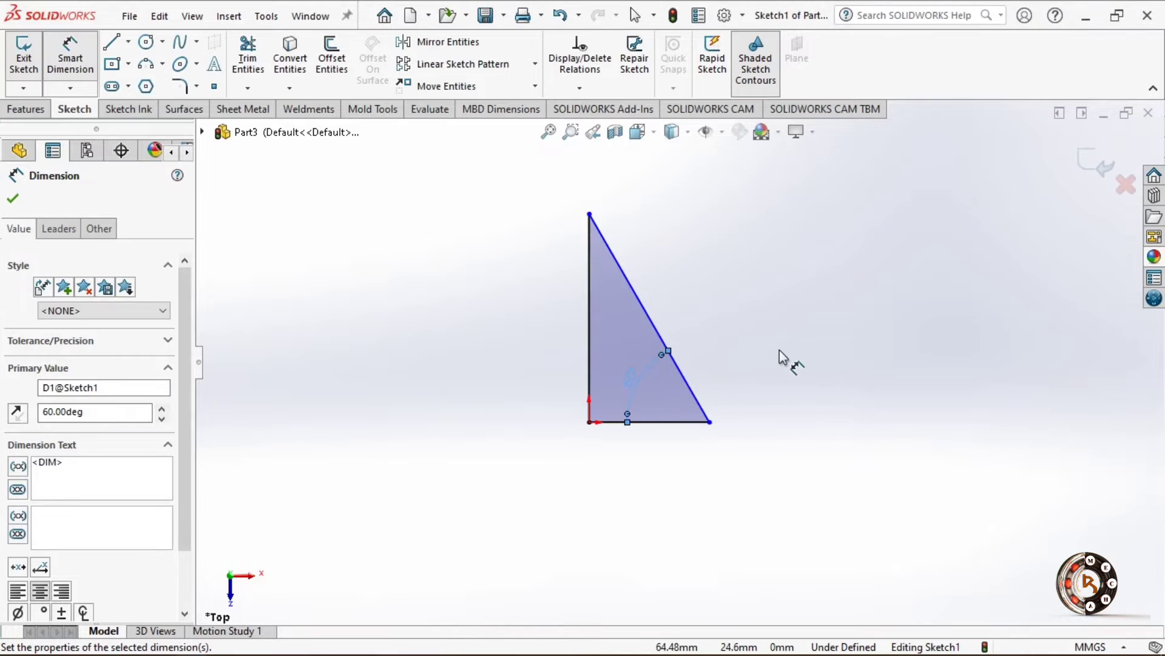
Dimension the triangle's vertical side as 80 mm and exit the sketch
{"action": "left_click", "coordinate": [588, 303]}
{"action": "left_click", "coordinate": [469, 327]}
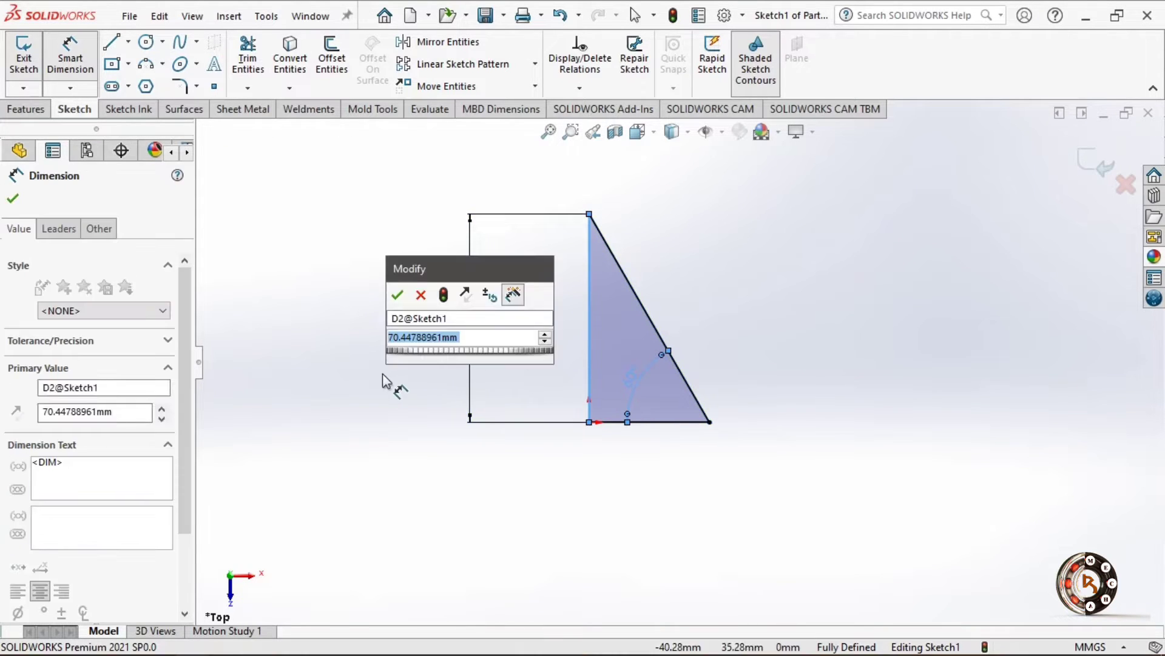
{"action": "type", "text": "80"}
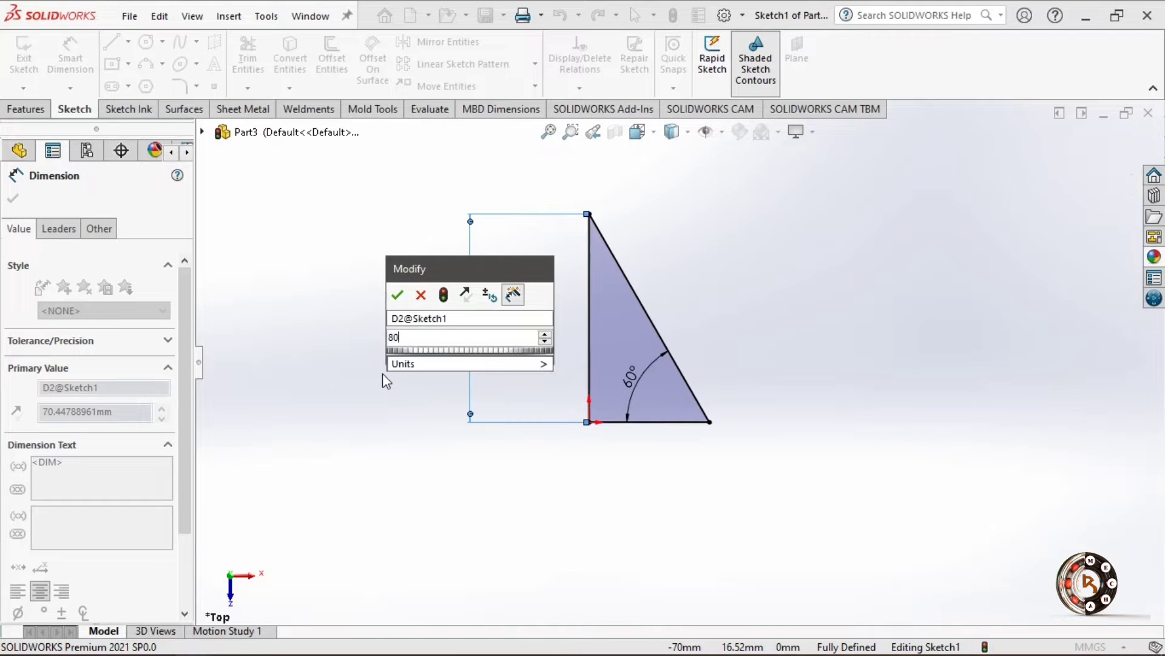
{"action": "key", "text": "Return"}
{"action": "scroll", "coordinate": [667, 486], "scroll_direction": "up", "scroll_amount": 1}
{"action": "scroll", "coordinate": [698, 316], "scroll_direction": "down", "scroll_amount": 1}
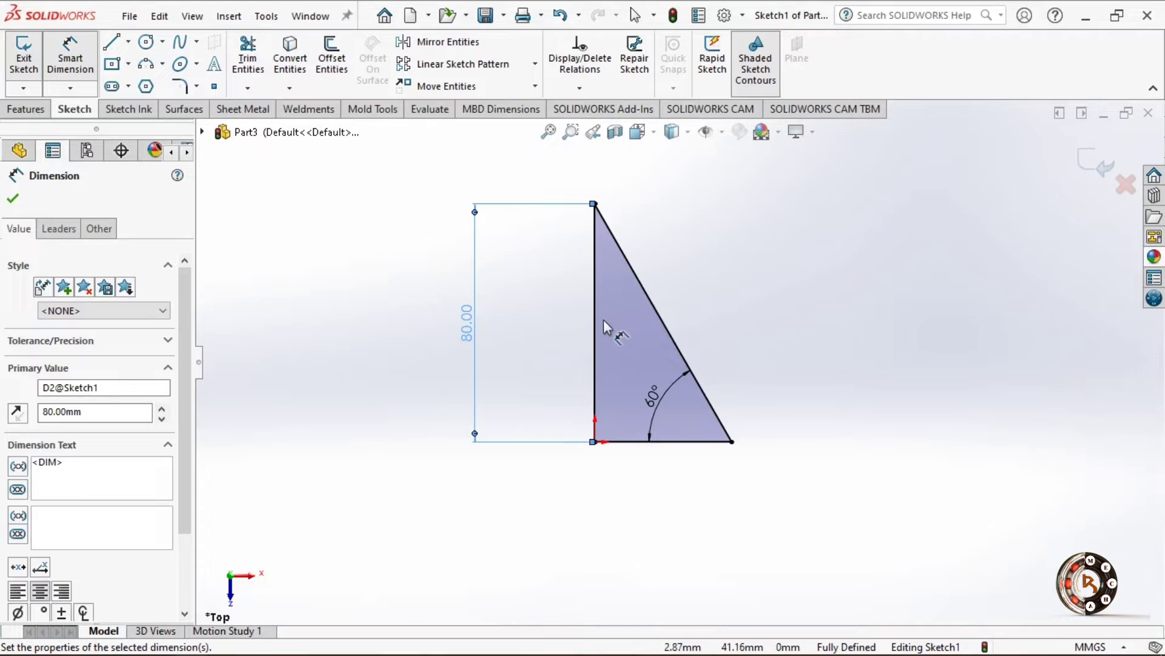
{"action": "left_click", "coordinate": [14, 198]}
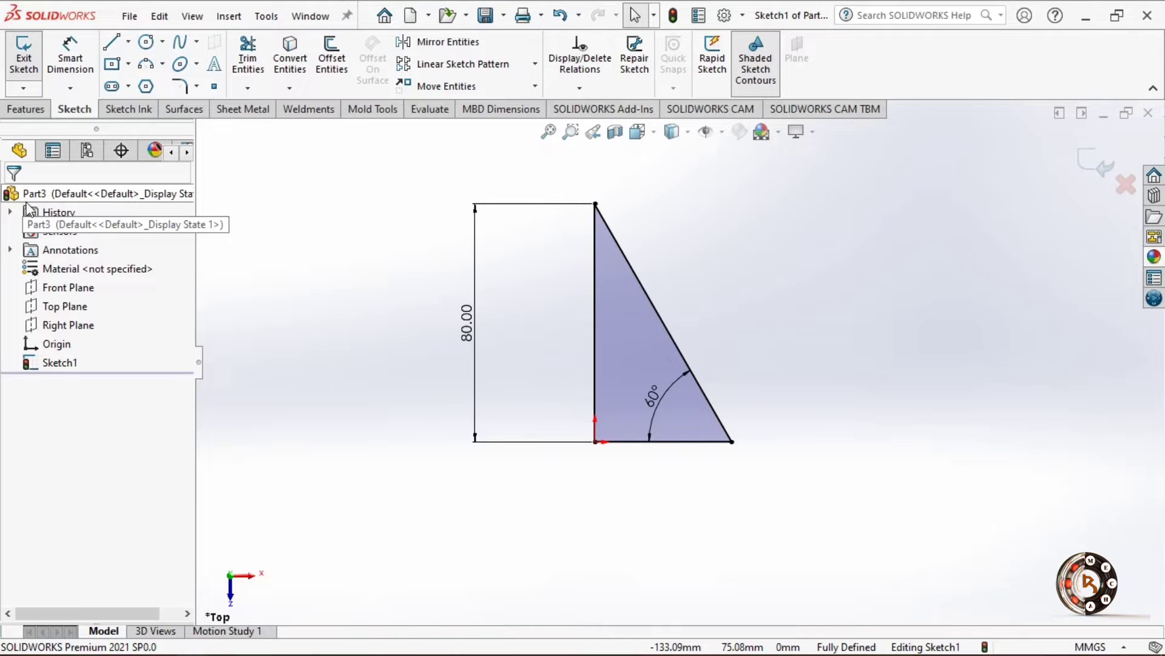
{"action": "left_click", "coordinate": [1110, 174]}
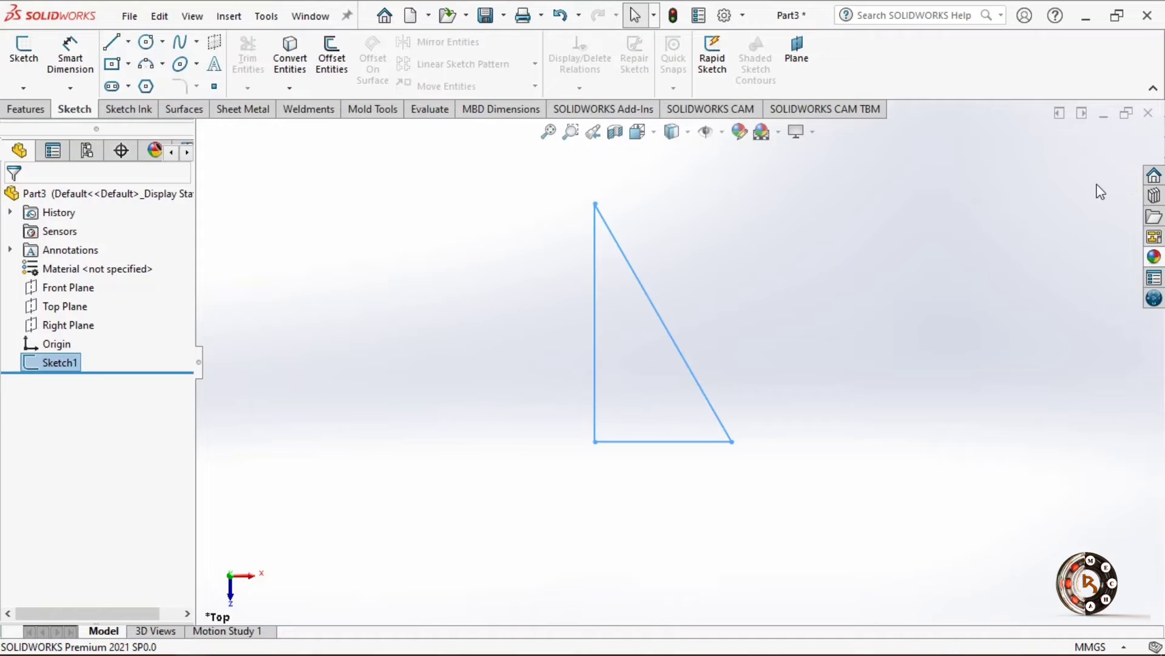
{"action": "left_click", "coordinate": [812, 244]}
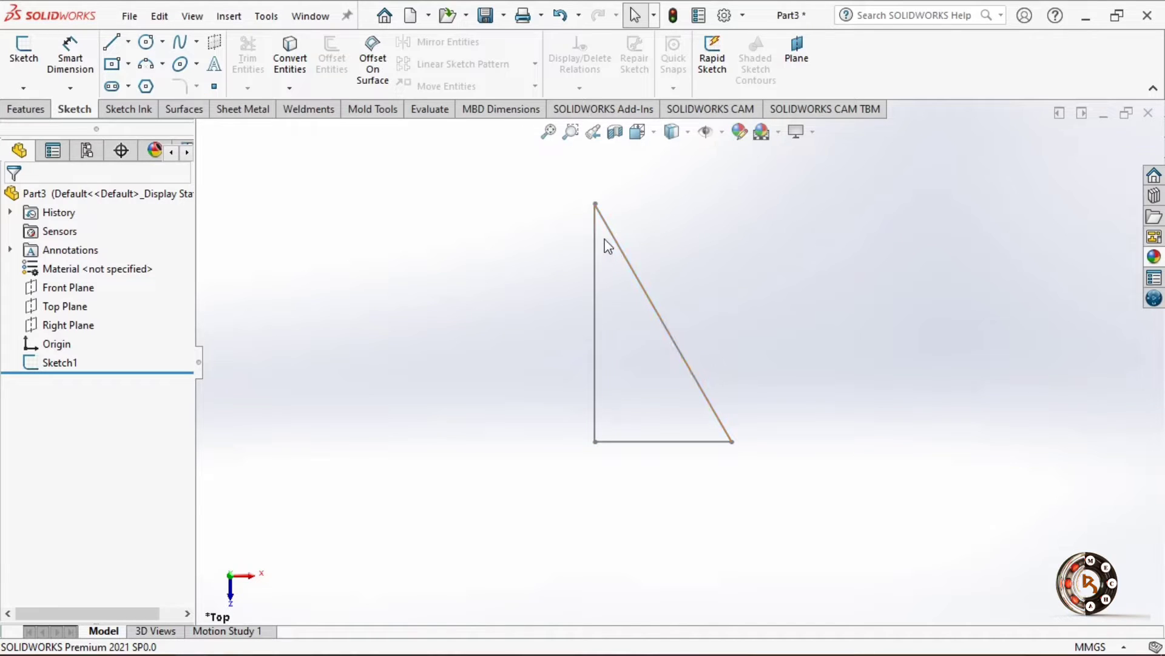
Revolve the triangle sketch 360° about its vertical side to form a solid cone
{"action": "left_click", "coordinate": [34, 111]}
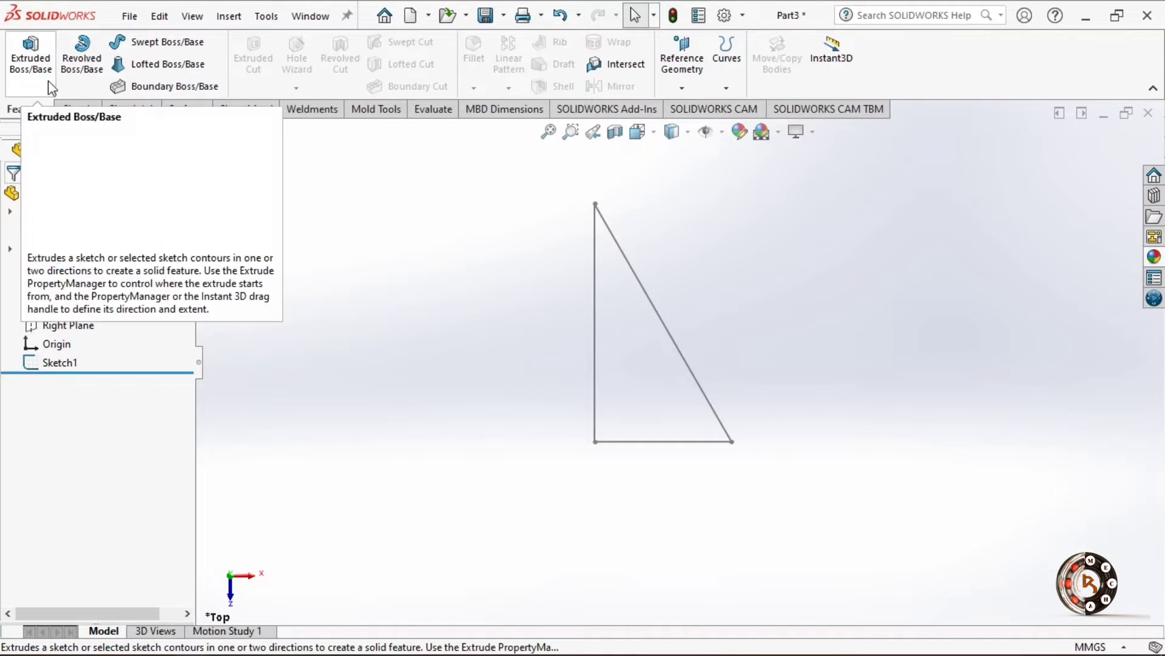
{"action": "left_click", "coordinate": [82, 55]}
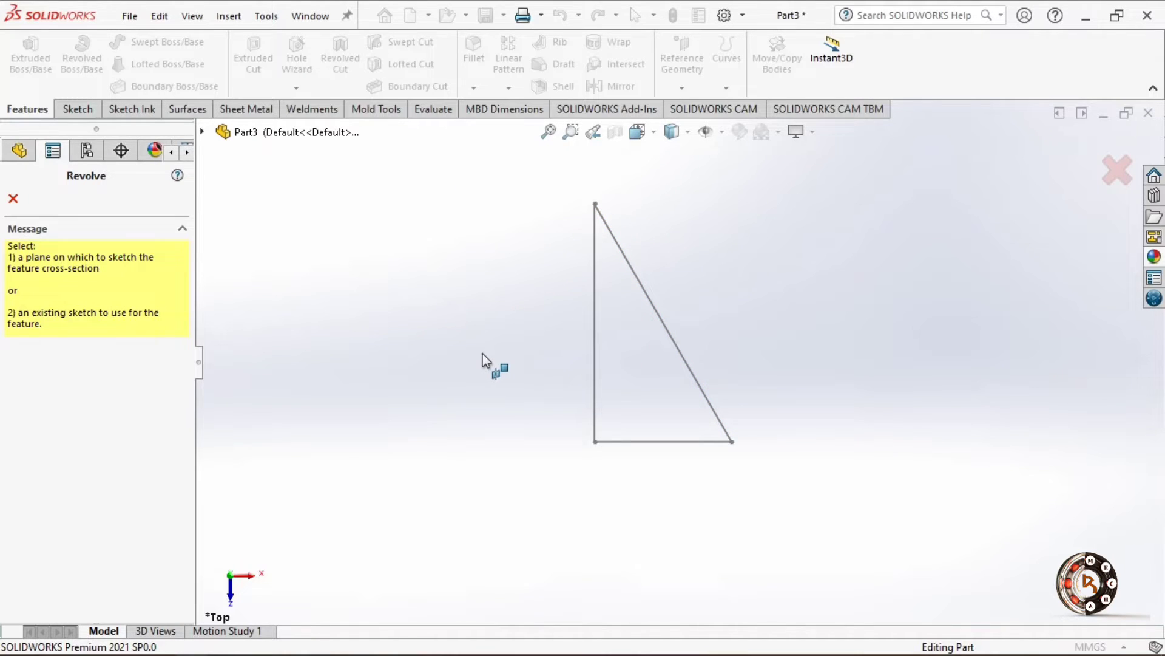
{"action": "left_click", "coordinate": [593, 309]}
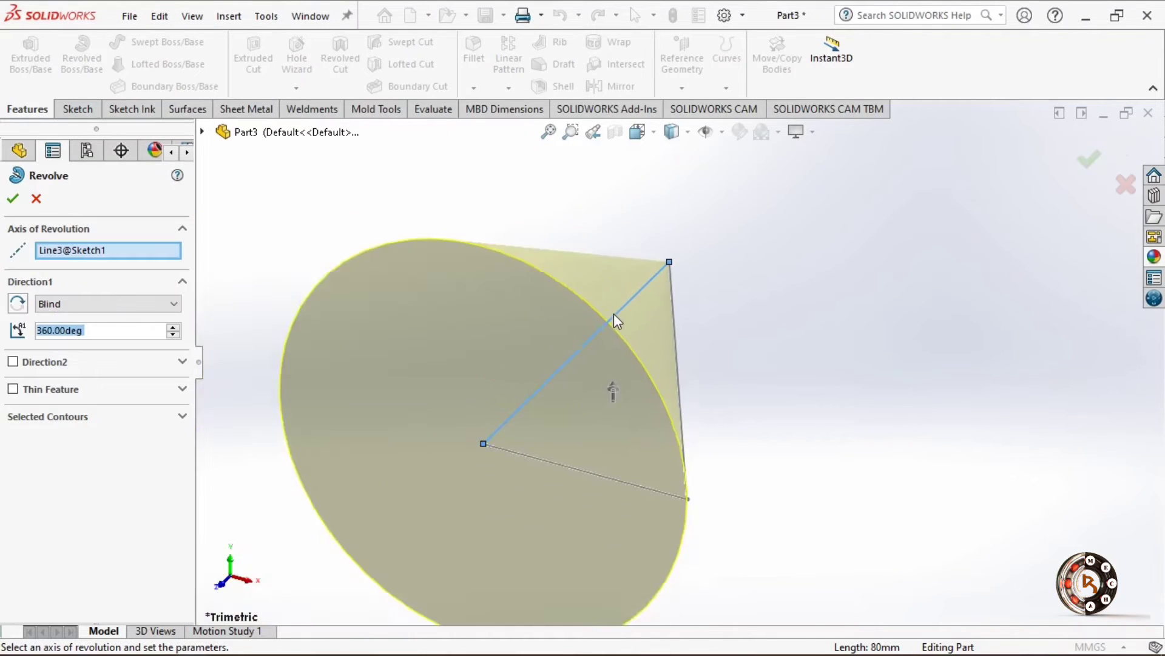
{"action": "middle_click_drag", "start_coordinate": [616, 316], "coordinate": [621, 557]}
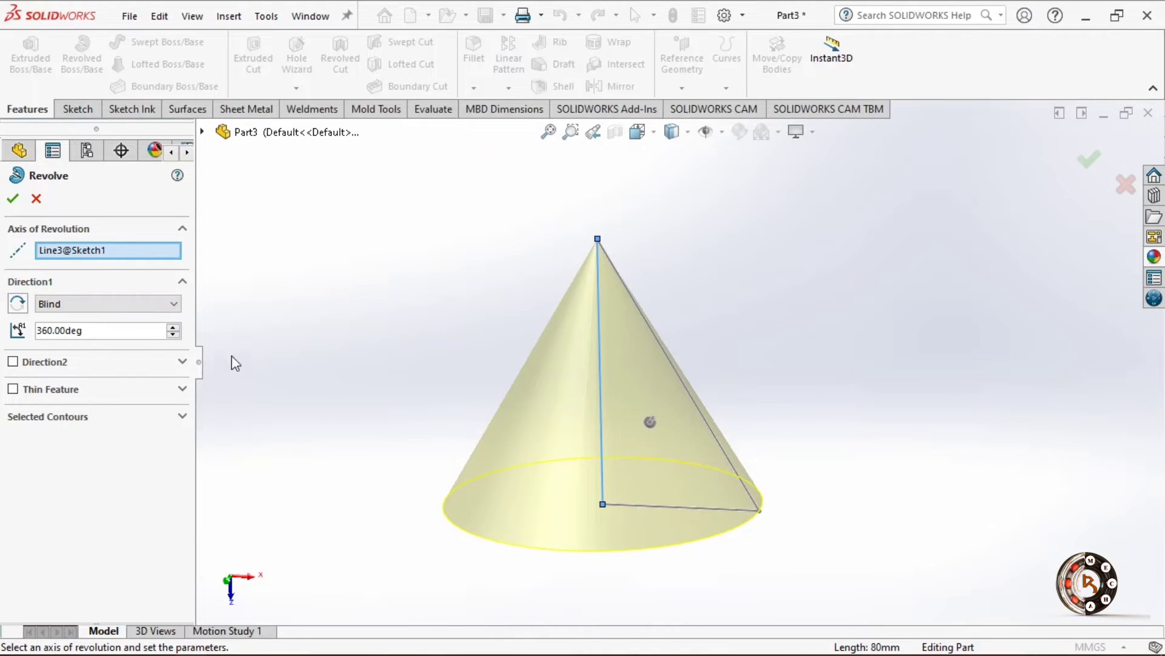
{"action": "left_click", "coordinate": [12, 199]}
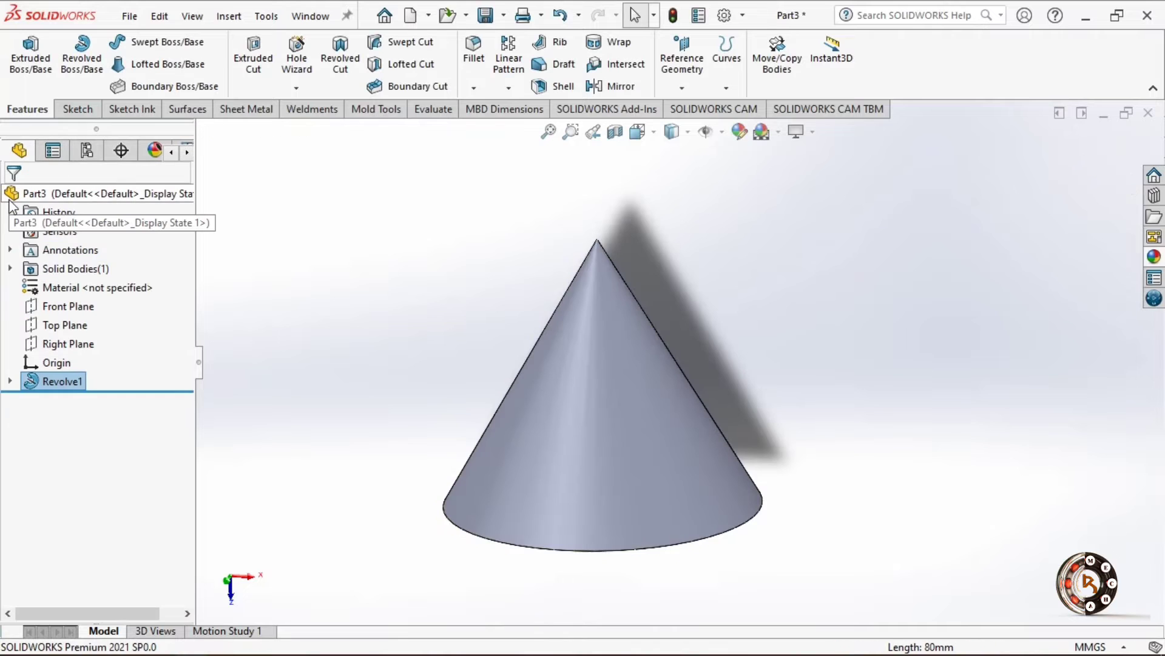
{"action": "scroll", "coordinate": [647, 336], "scroll_direction": "up", "scroll_amount": 3}
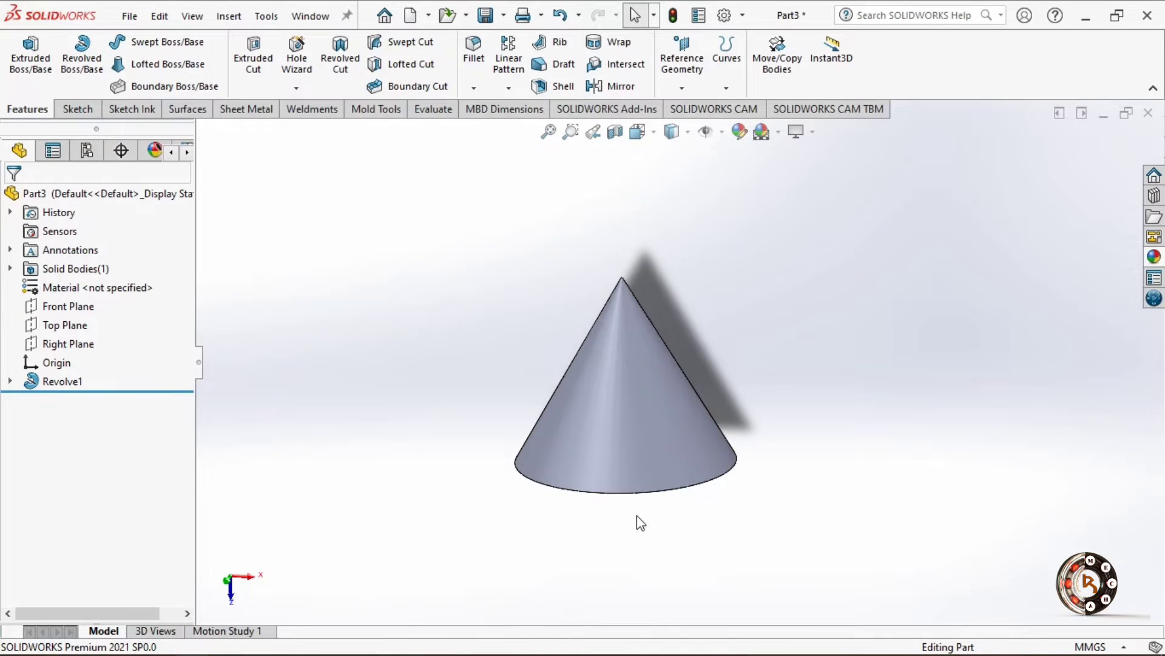
{"action": "middle_click_drag", "start_coordinate": [647, 523], "coordinate": [686, 510]}
Delete the revolved cone feature while keeping its triangle sketch
{"action": "left_click", "coordinate": [59, 379]}
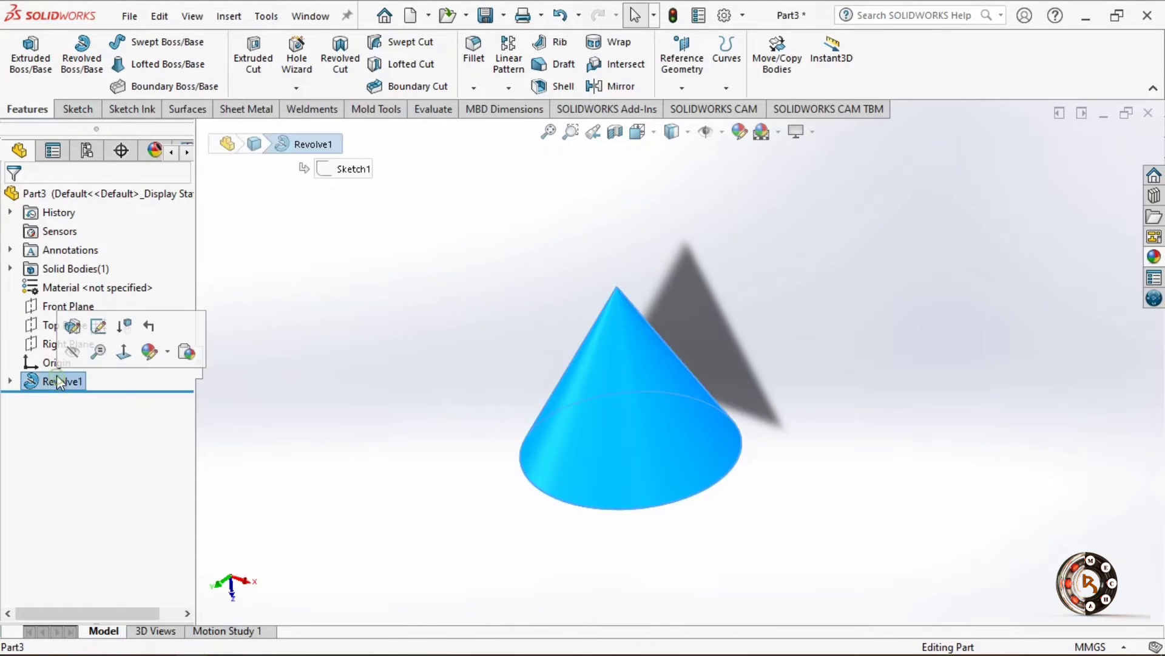
{"action": "right_click", "coordinate": [66, 381]}
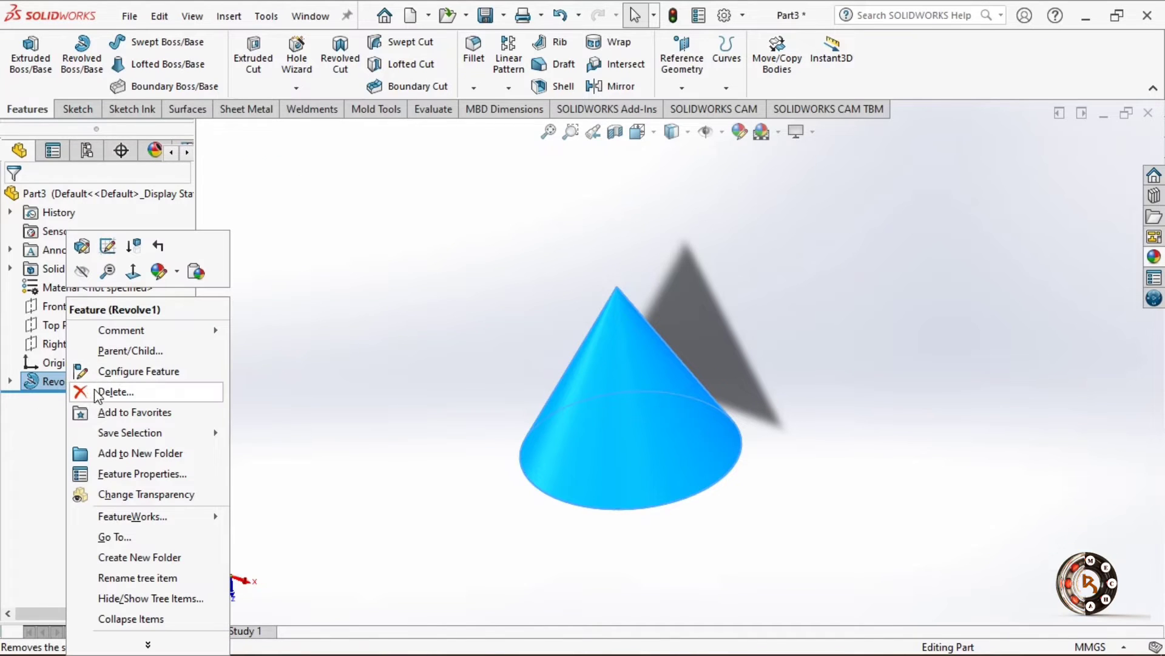
{"action": "left_click", "coordinate": [138, 390]}
{"action": "left_click", "coordinate": [692, 242]}
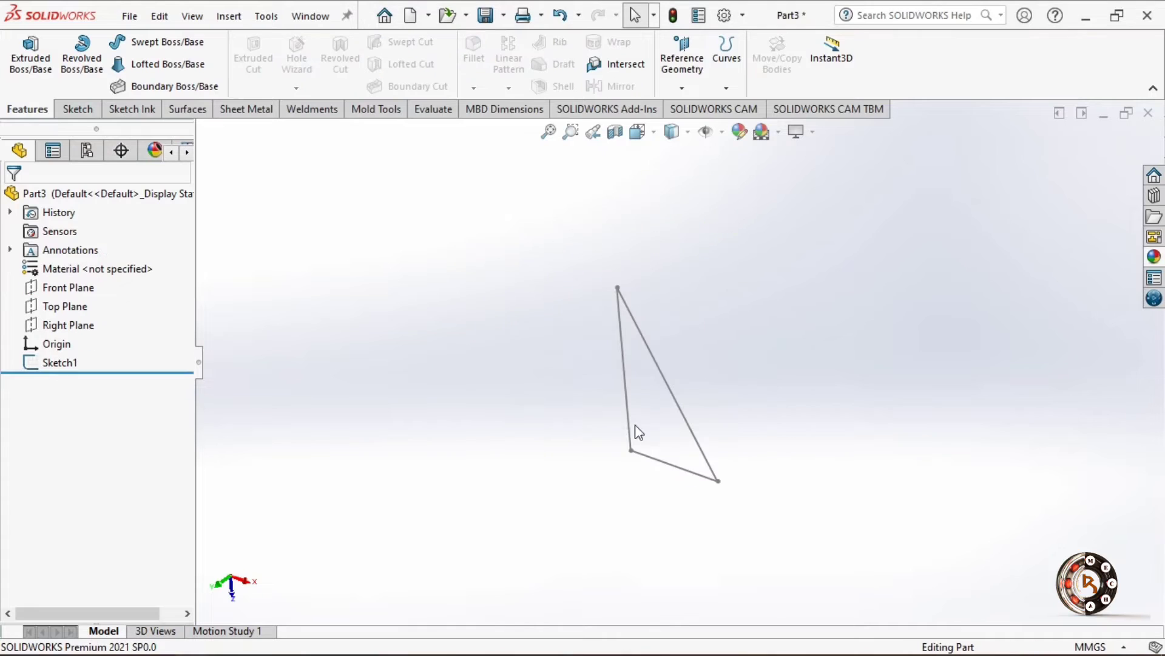
Revolve the triangle sketch 360° about its horizontal base line
{"action": "left_click", "coordinate": [68, 44]}
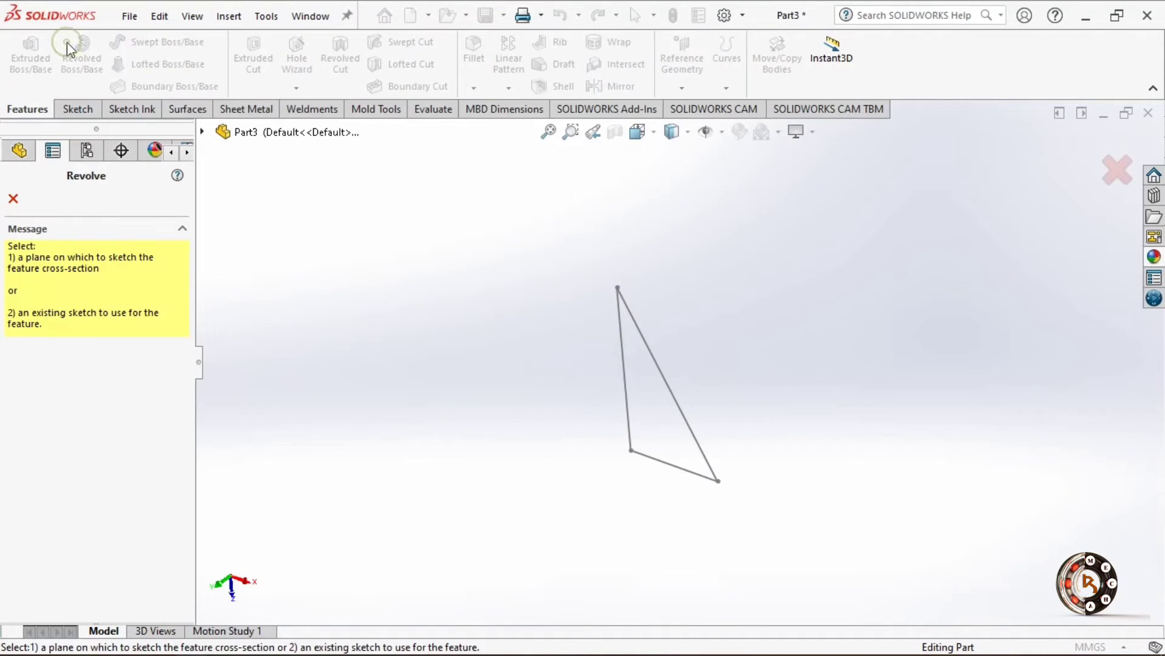
{"action": "left_click", "coordinate": [670, 463]}
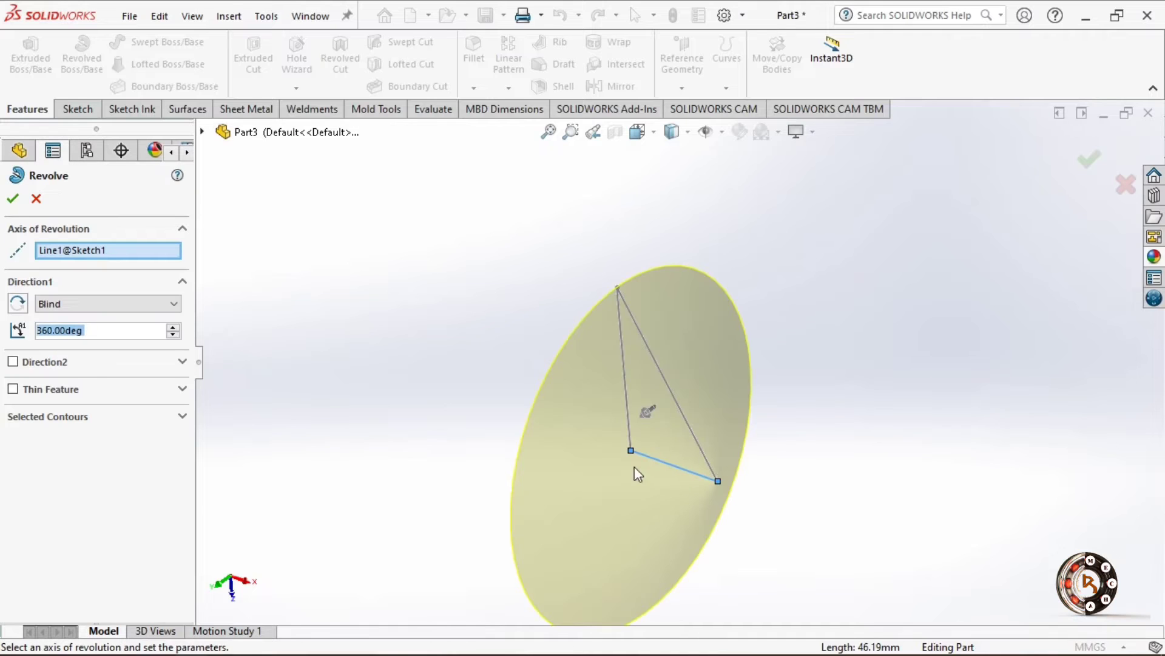
{"action": "left_click", "coordinate": [13, 199]}
{"action": "middle_click_drag", "start_coordinate": [429, 440], "coordinate": [398, 190]}
{"action": "key", "text": "Up"}
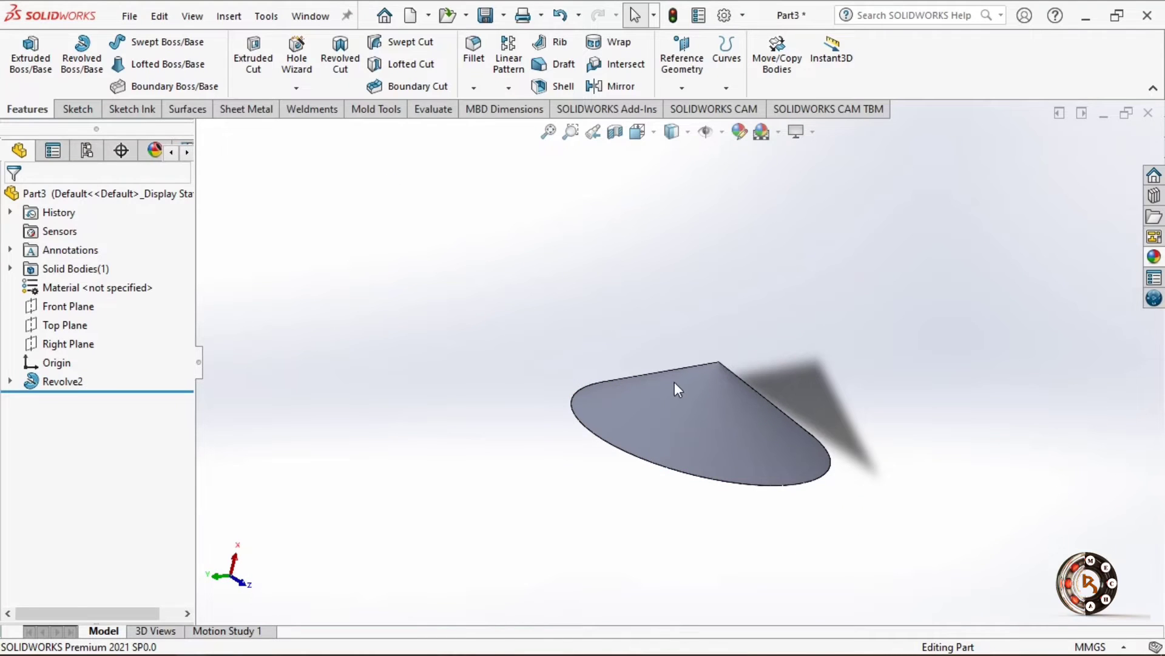
Delete the cone feature revolved about the horizontal base line while keeping its triangle sketch
{"action": "scroll", "coordinate": [659, 383], "scroll_direction": "down", "scroll_amount": 4}
{"action": "left_click", "coordinate": [44, 388]}
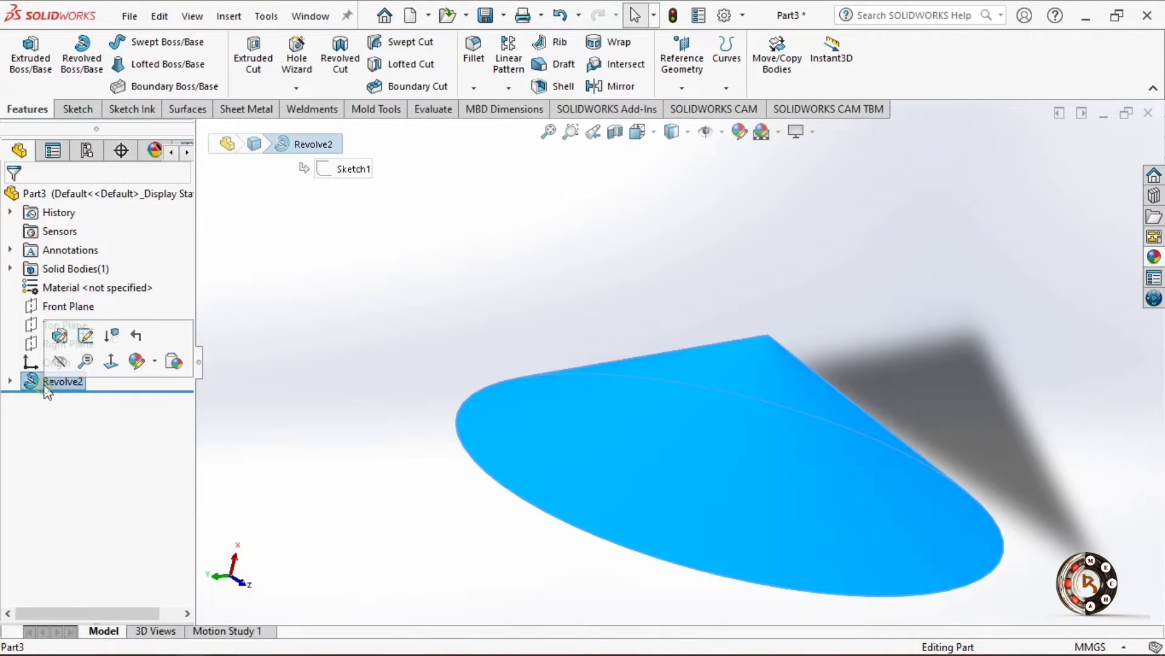
{"action": "right_click", "coordinate": [48, 388]}
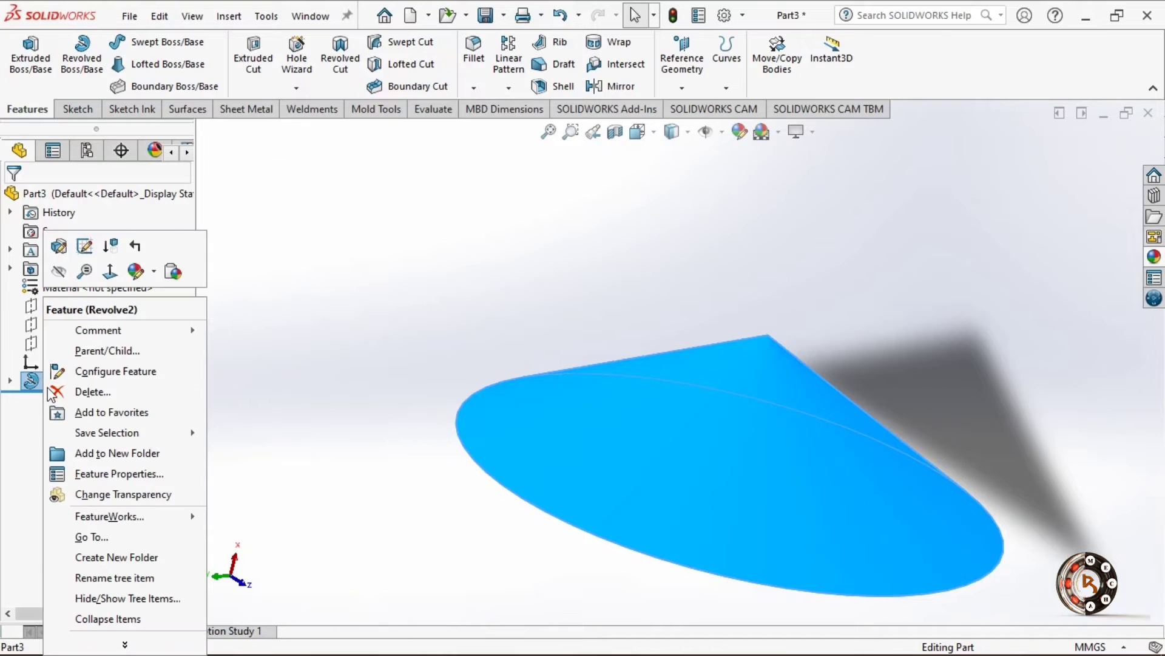
{"action": "left_click", "coordinate": [88, 391]}
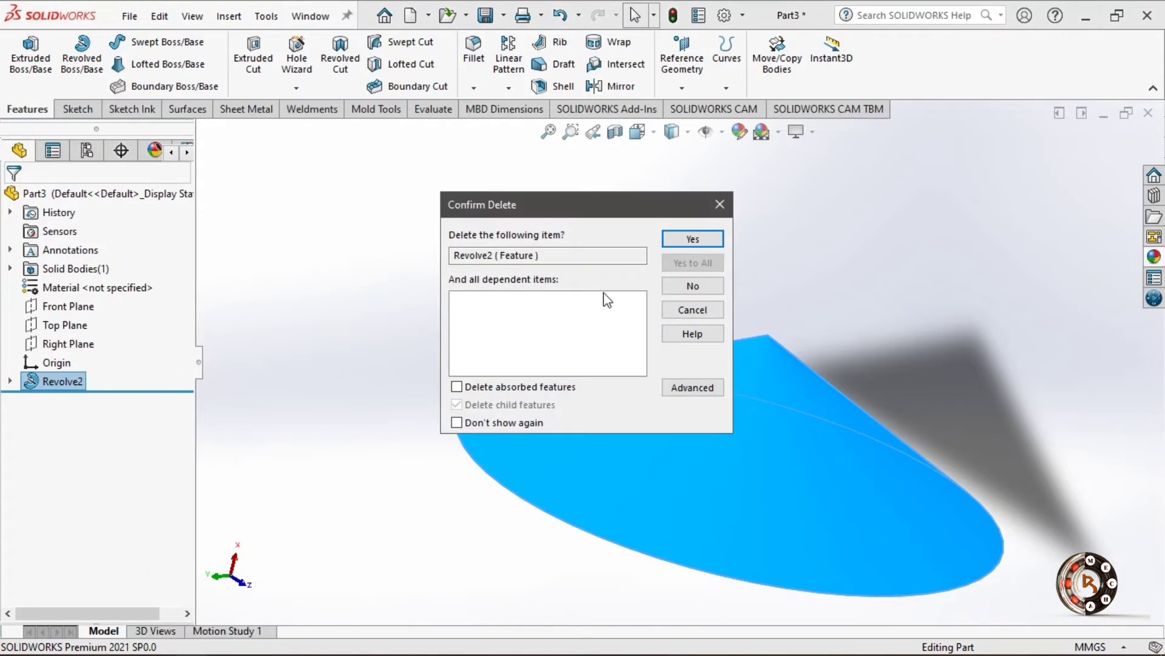
{"action": "left_click", "coordinate": [693, 239]}
Try revolving the triangle sketch 360° about its sloping side, and undo the revolve
{"action": "mouse_move", "coordinate": [683, 384]}
{"action": "middle_mouse_down"}
{"action": "mouse_move", "coordinate": [683, 412]}
{"action": "mouse_move", "coordinate": [631, 502]}
{"action": "mouse_move", "coordinate": [729, 578]}
{"action": "mouse_move", "coordinate": [643, 552]}
{"action": "mouse_move", "coordinate": [492, 535]}
{"action": "middle_mouse_up"}
{"action": "left_click", "coordinate": [81, 54]}
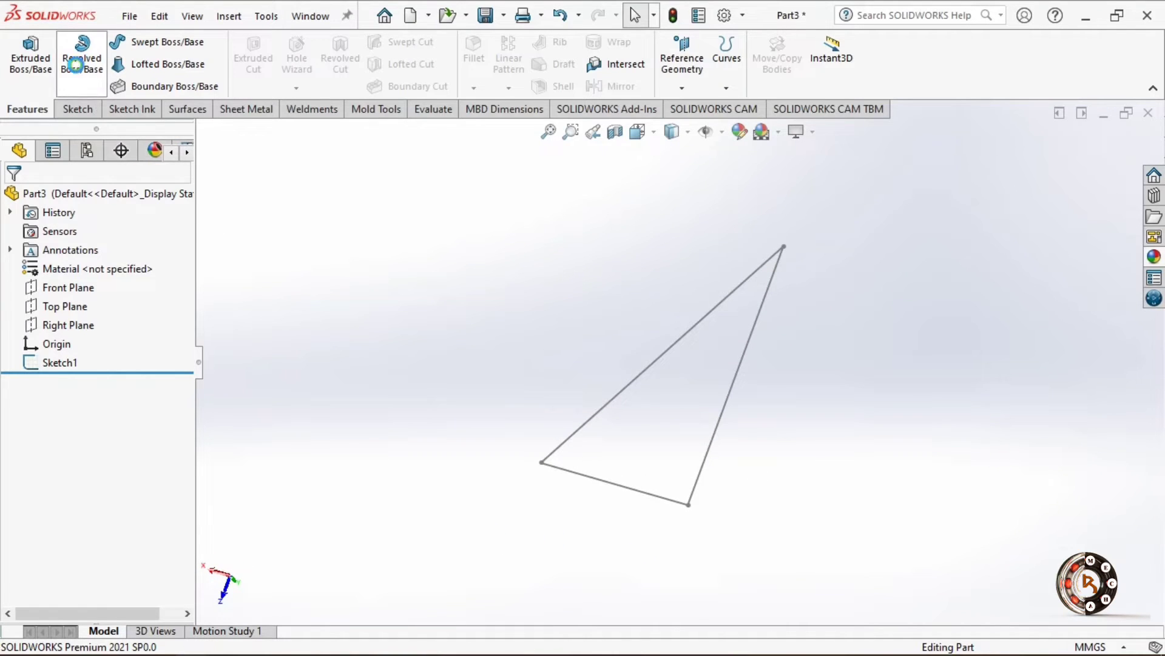
{"action": "left_click", "coordinate": [635, 385]}
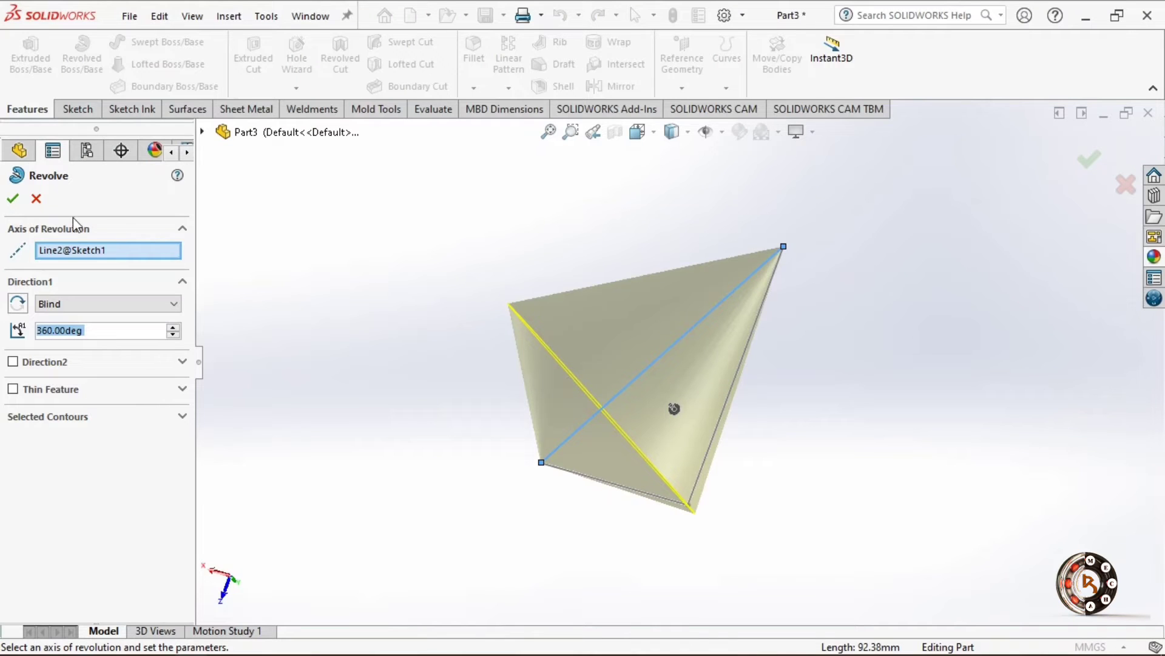
{"action": "left_click", "coordinate": [13, 199]}
{"action": "middle_click_drag", "start_coordinate": [500, 344], "coordinate": [815, 204]}
{"action": "key", "text": "ctrl+z"}
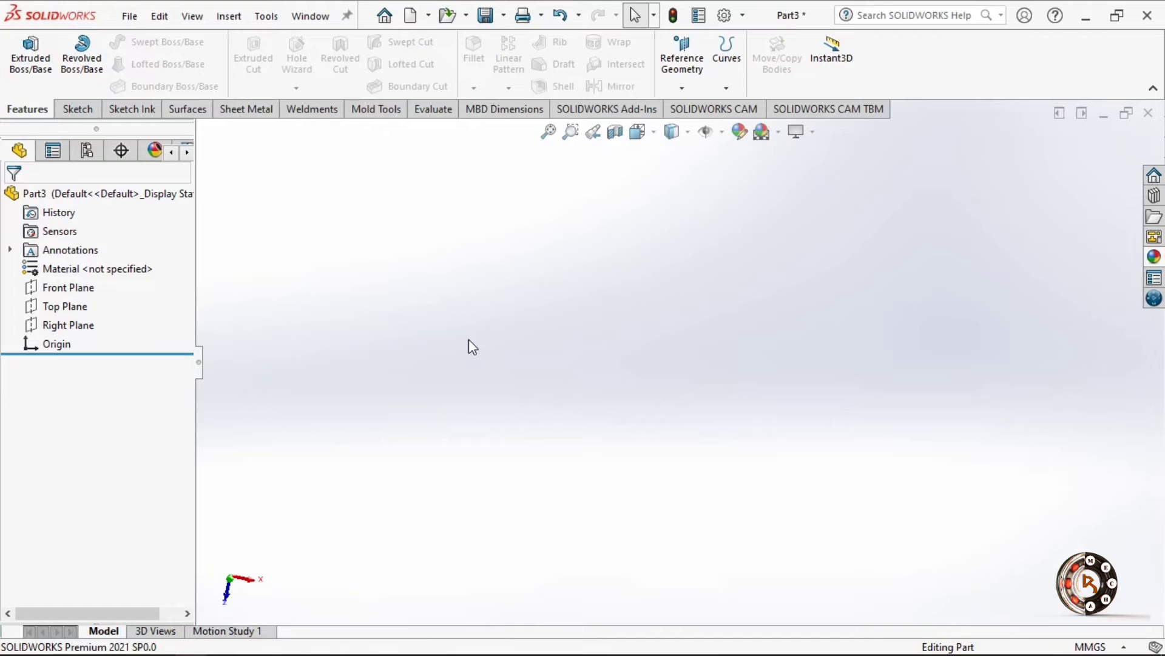
Use the Top Plane for an 80 mm diameter circle and set its blind extrusion depth to 200 mm
{"action": "left_click", "coordinate": [61, 309]}
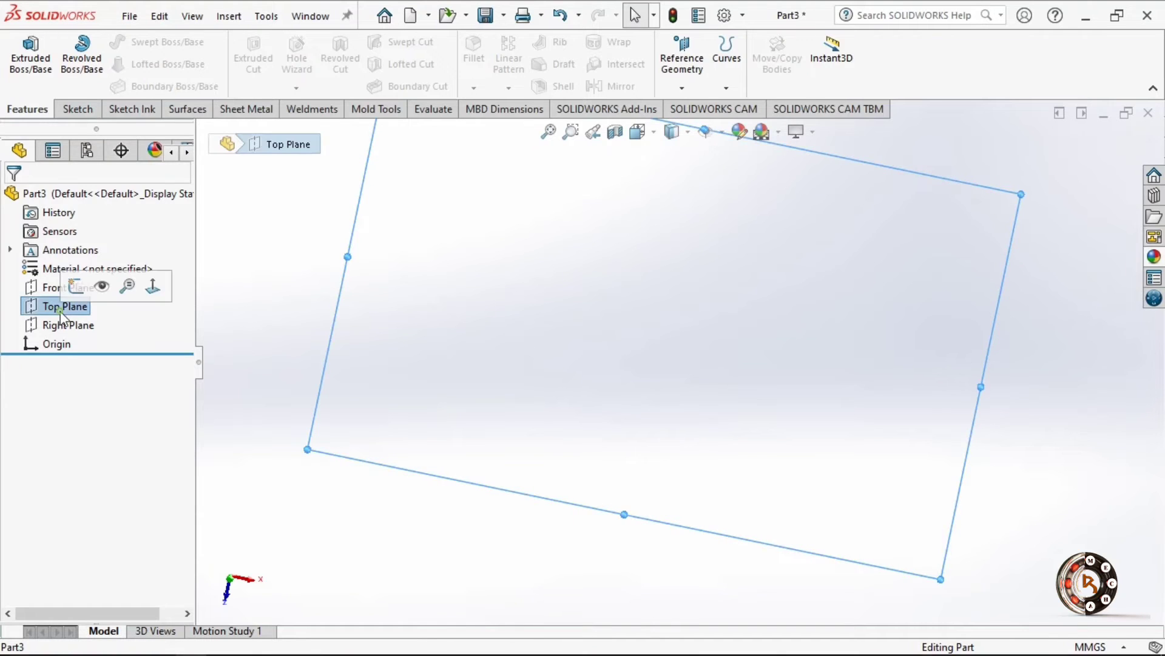
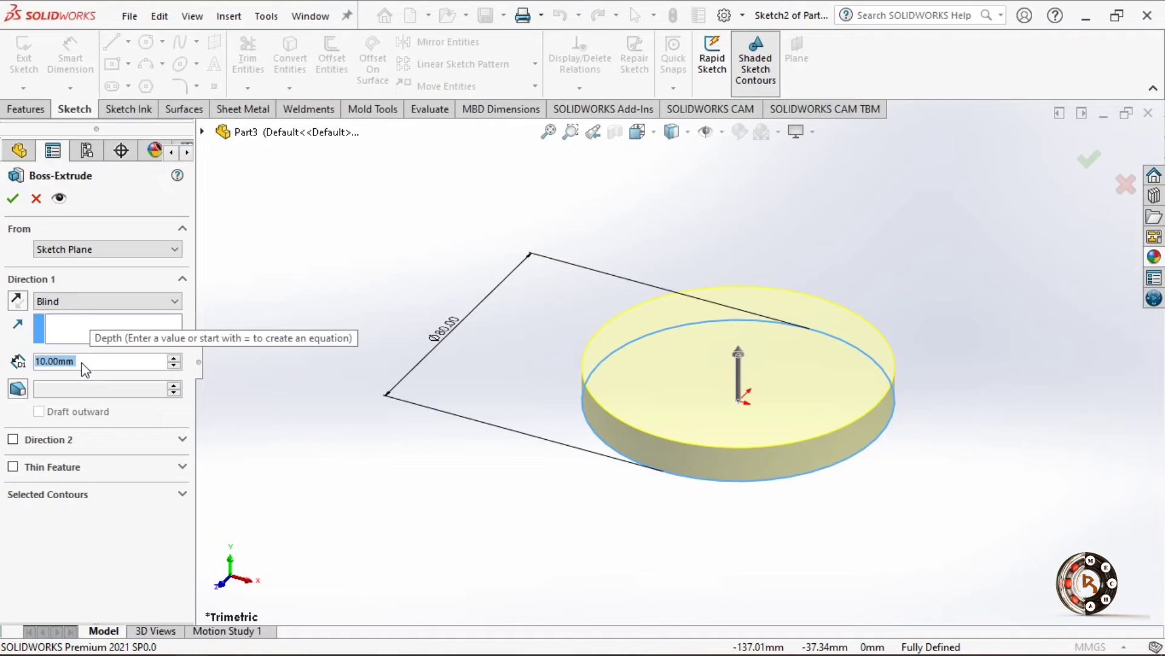
{"action": "type", "text": "200"}
{"action": "key", "text": "Return"}
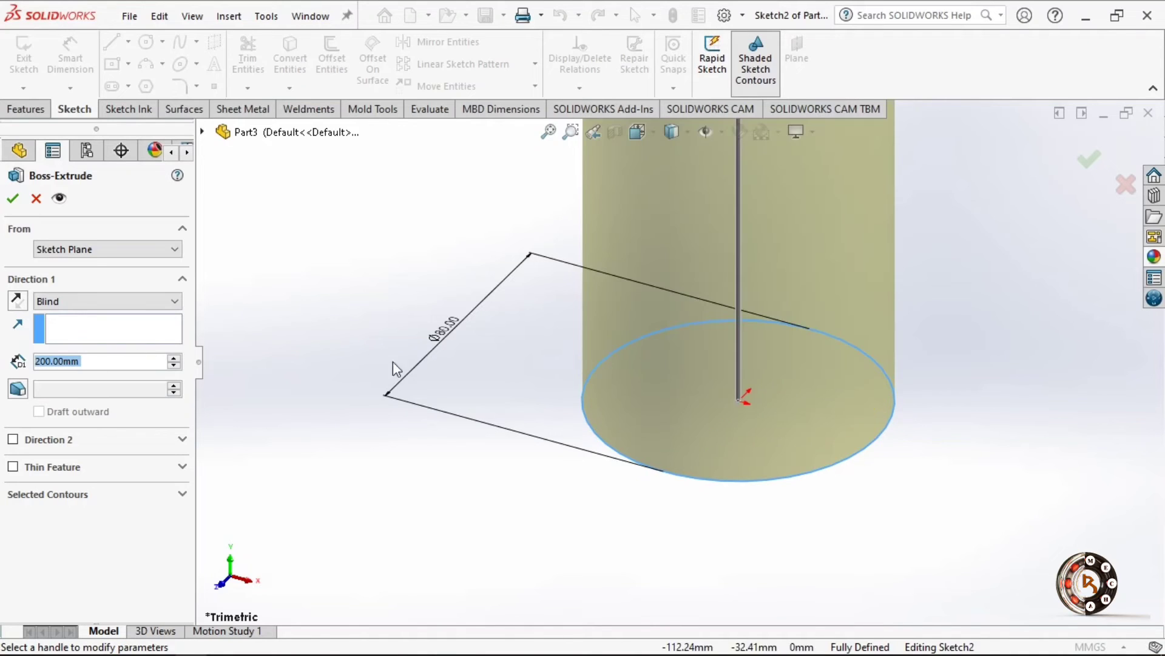
{"action": "scroll", "coordinate": [481, 541], "scroll_direction": "up", "scroll_amount": 3}
{"action": "scroll", "coordinate": [759, 231], "scroll_direction": "down", "scroll_amount": 3}
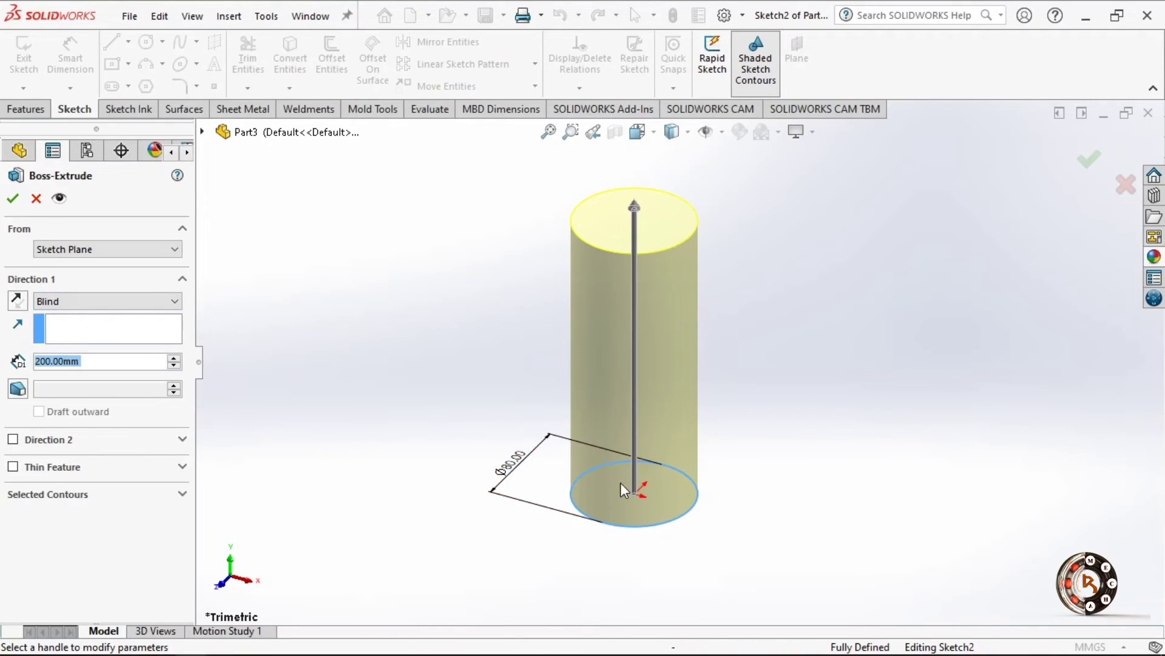
Add an inward draft angle of 25° to the circle's extrusion and finish it as a solid cone
{"action": "left_click", "coordinate": [18, 389]}
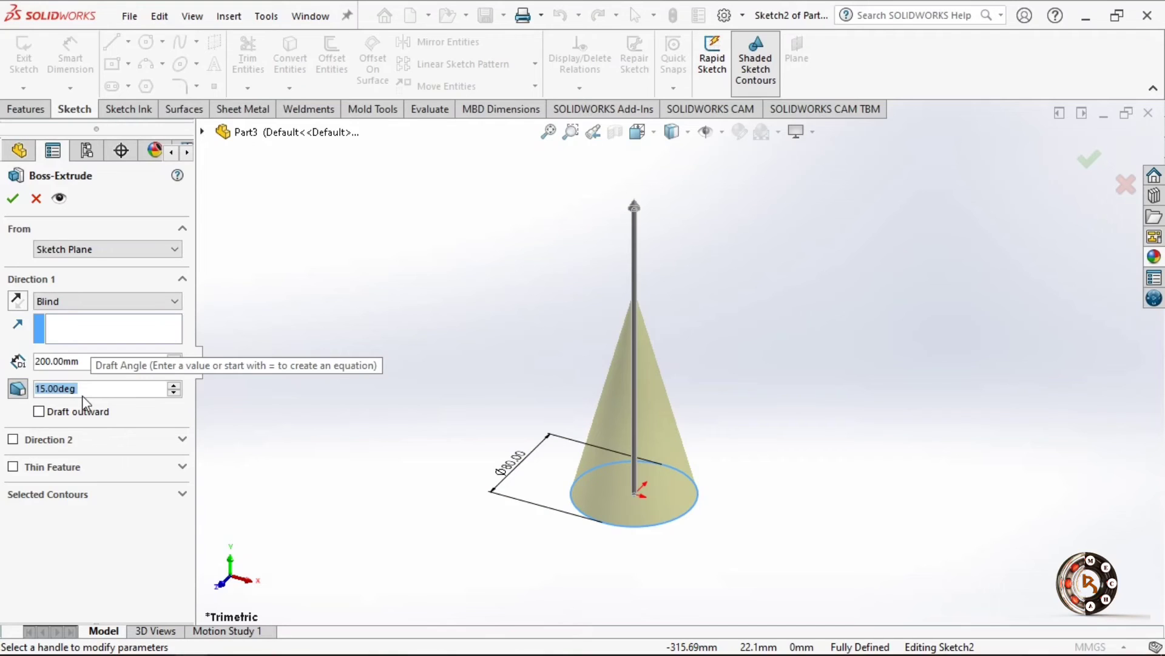
{"action": "type", "text": "25"}
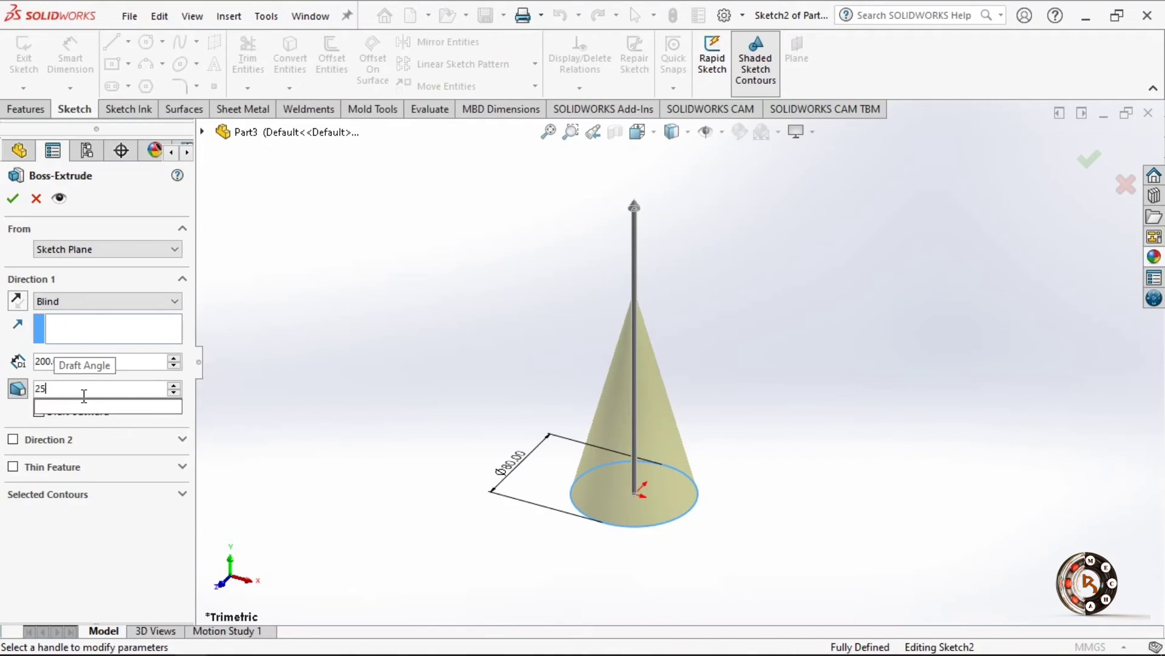
{"action": "key", "text": "Return"}
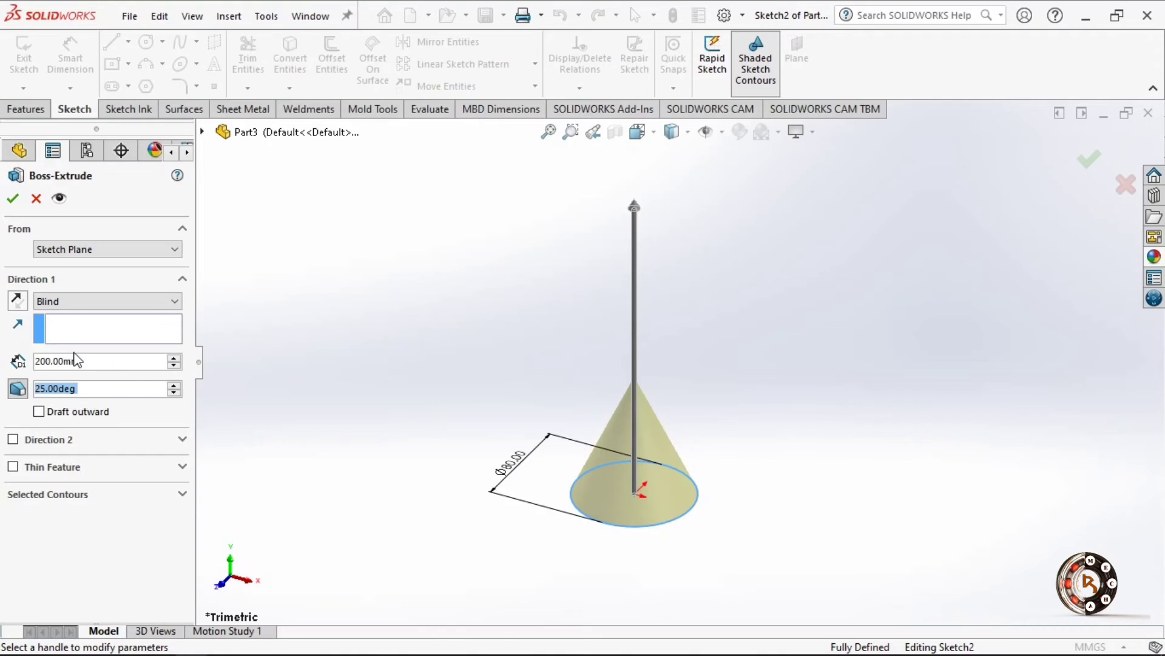
{"action": "left_click", "coordinate": [19, 203]}
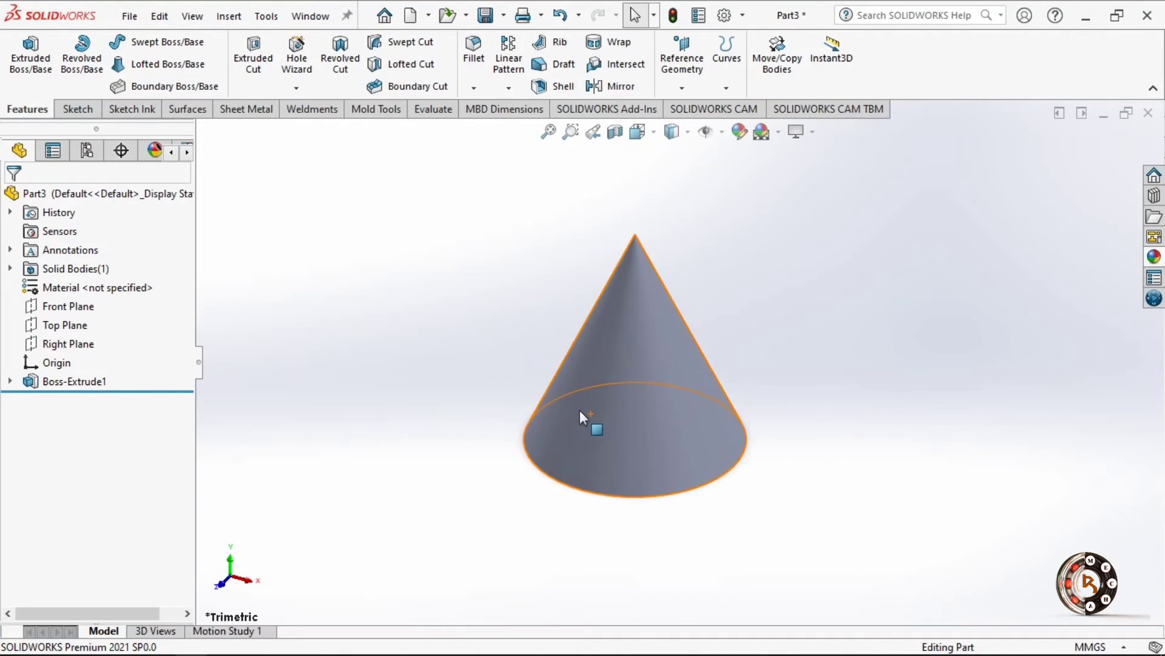
{"action": "middle_click_drag", "start_coordinate": [548, 425], "coordinate": [968, 456]}
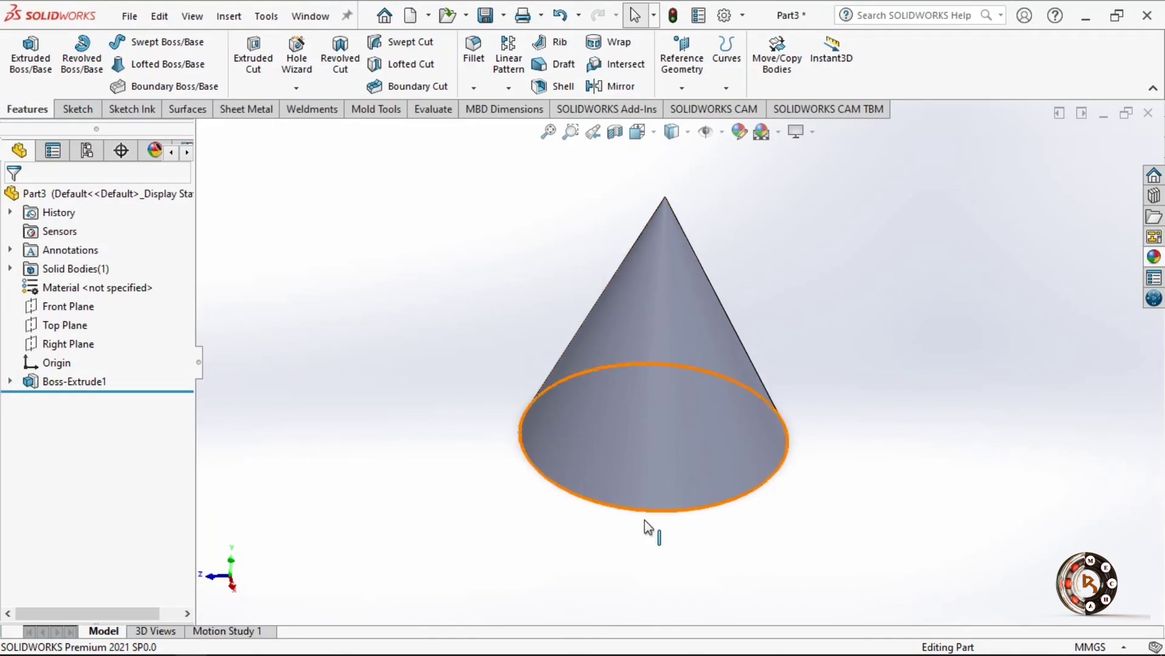
{"action": "scroll", "coordinate": [650, 529], "scroll_direction": "up", "scroll_amount": 2}
{"action": "scroll", "coordinate": [742, 306], "scroll_direction": "down", "scroll_amount": 4}
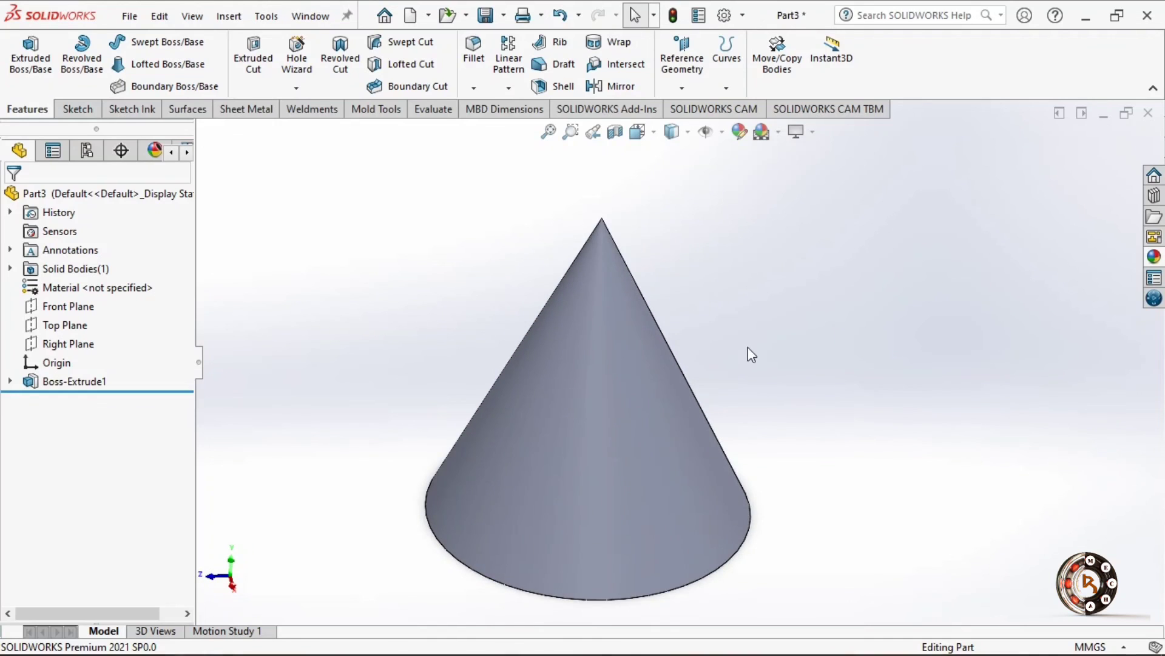